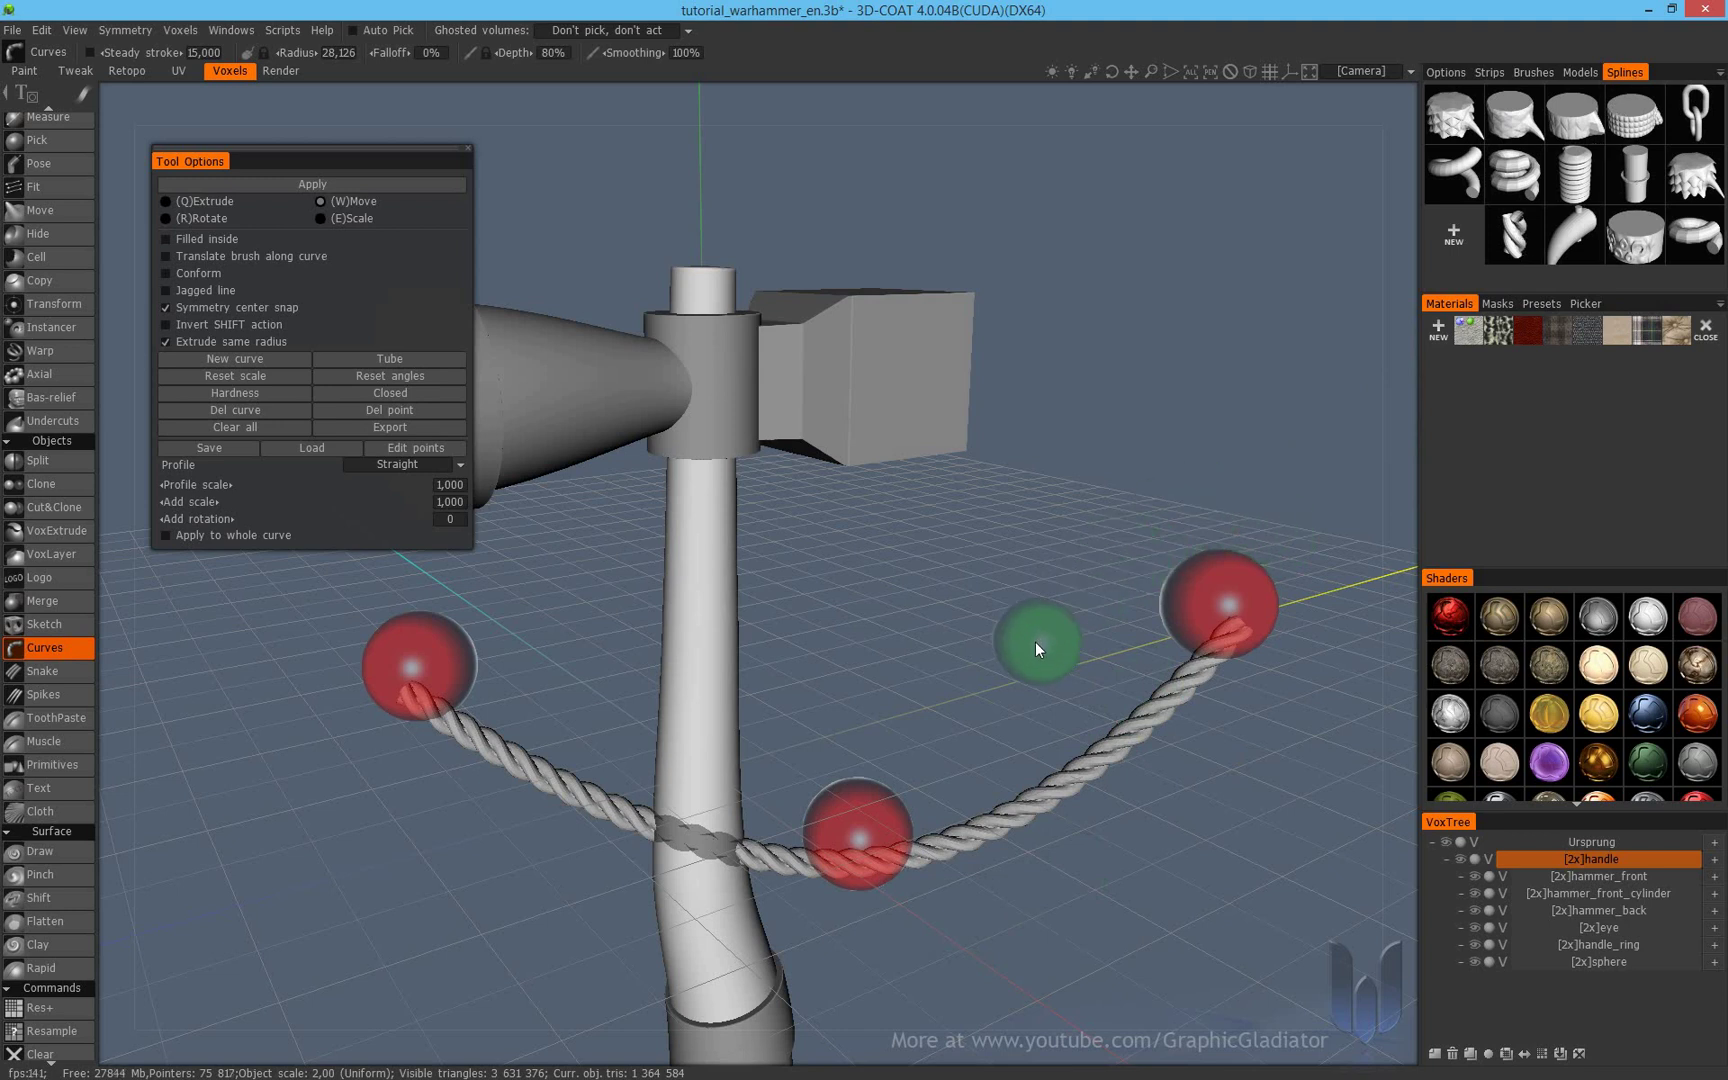
Raise the rope curve's right end and move its middle point closer to the hammer handle
scroll(949, 639, "up", 2)
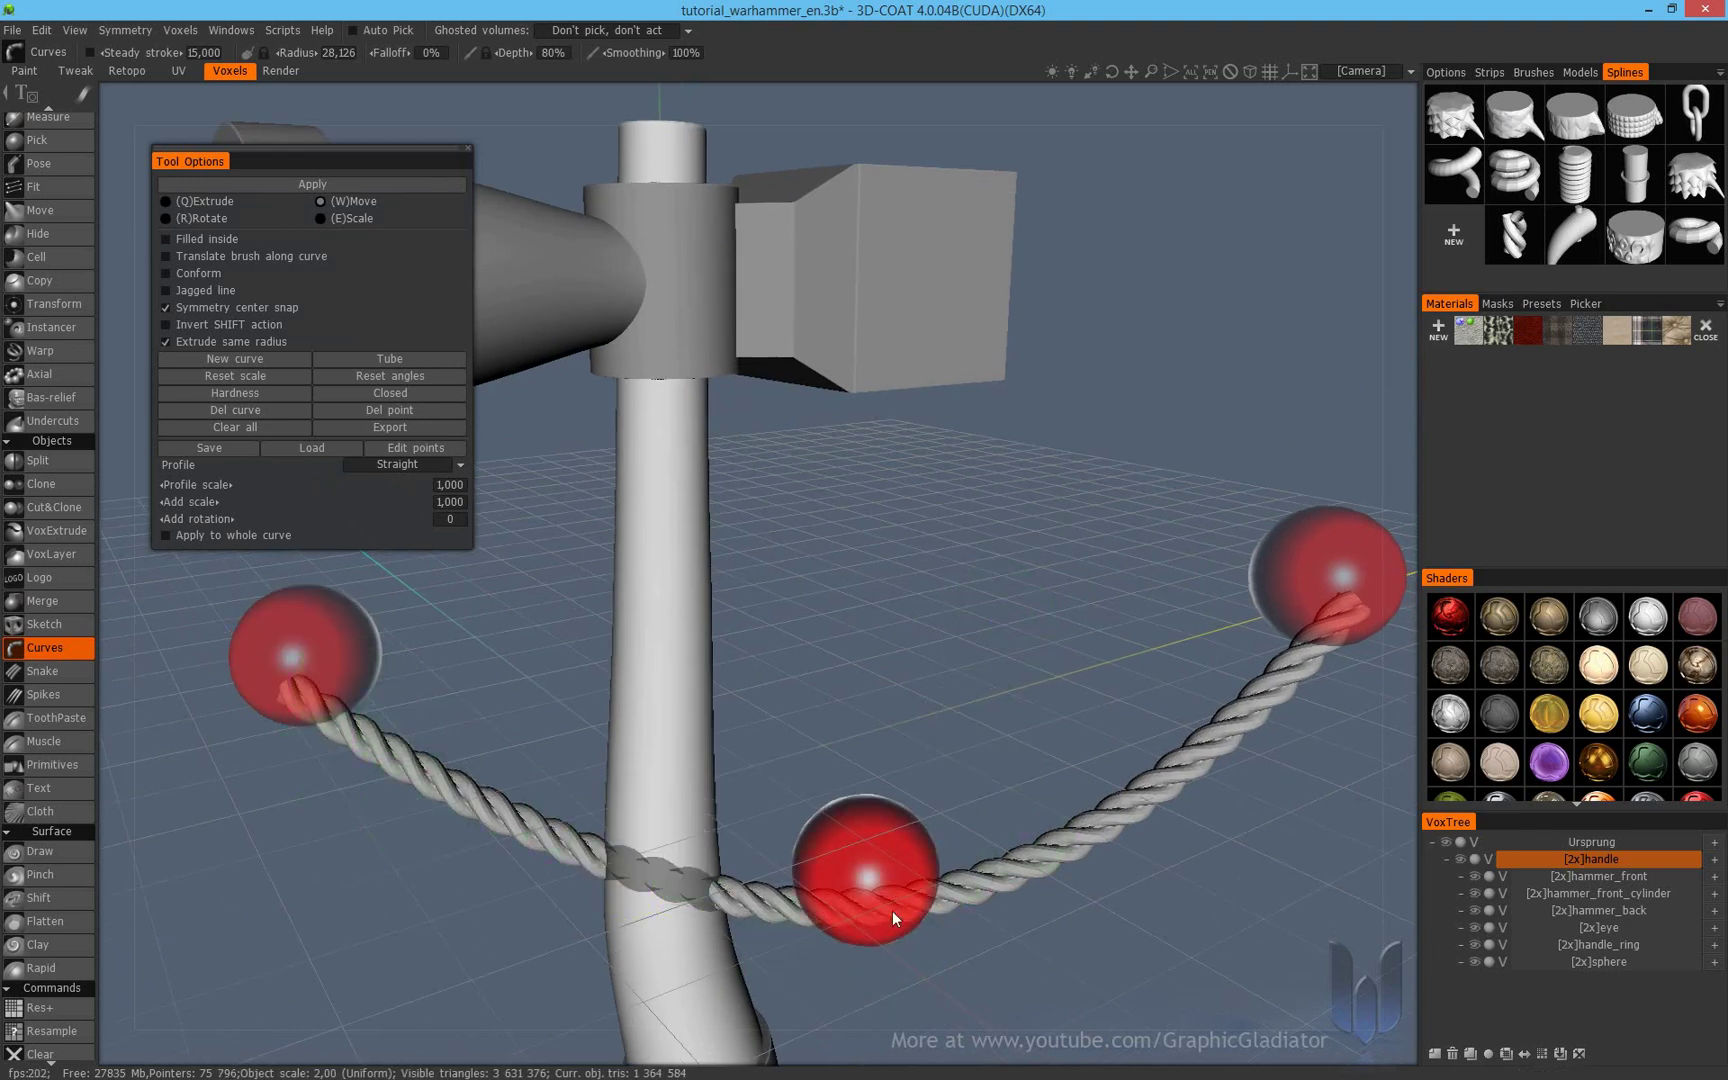
left_click_drag(1335, 593, 1105, 525)
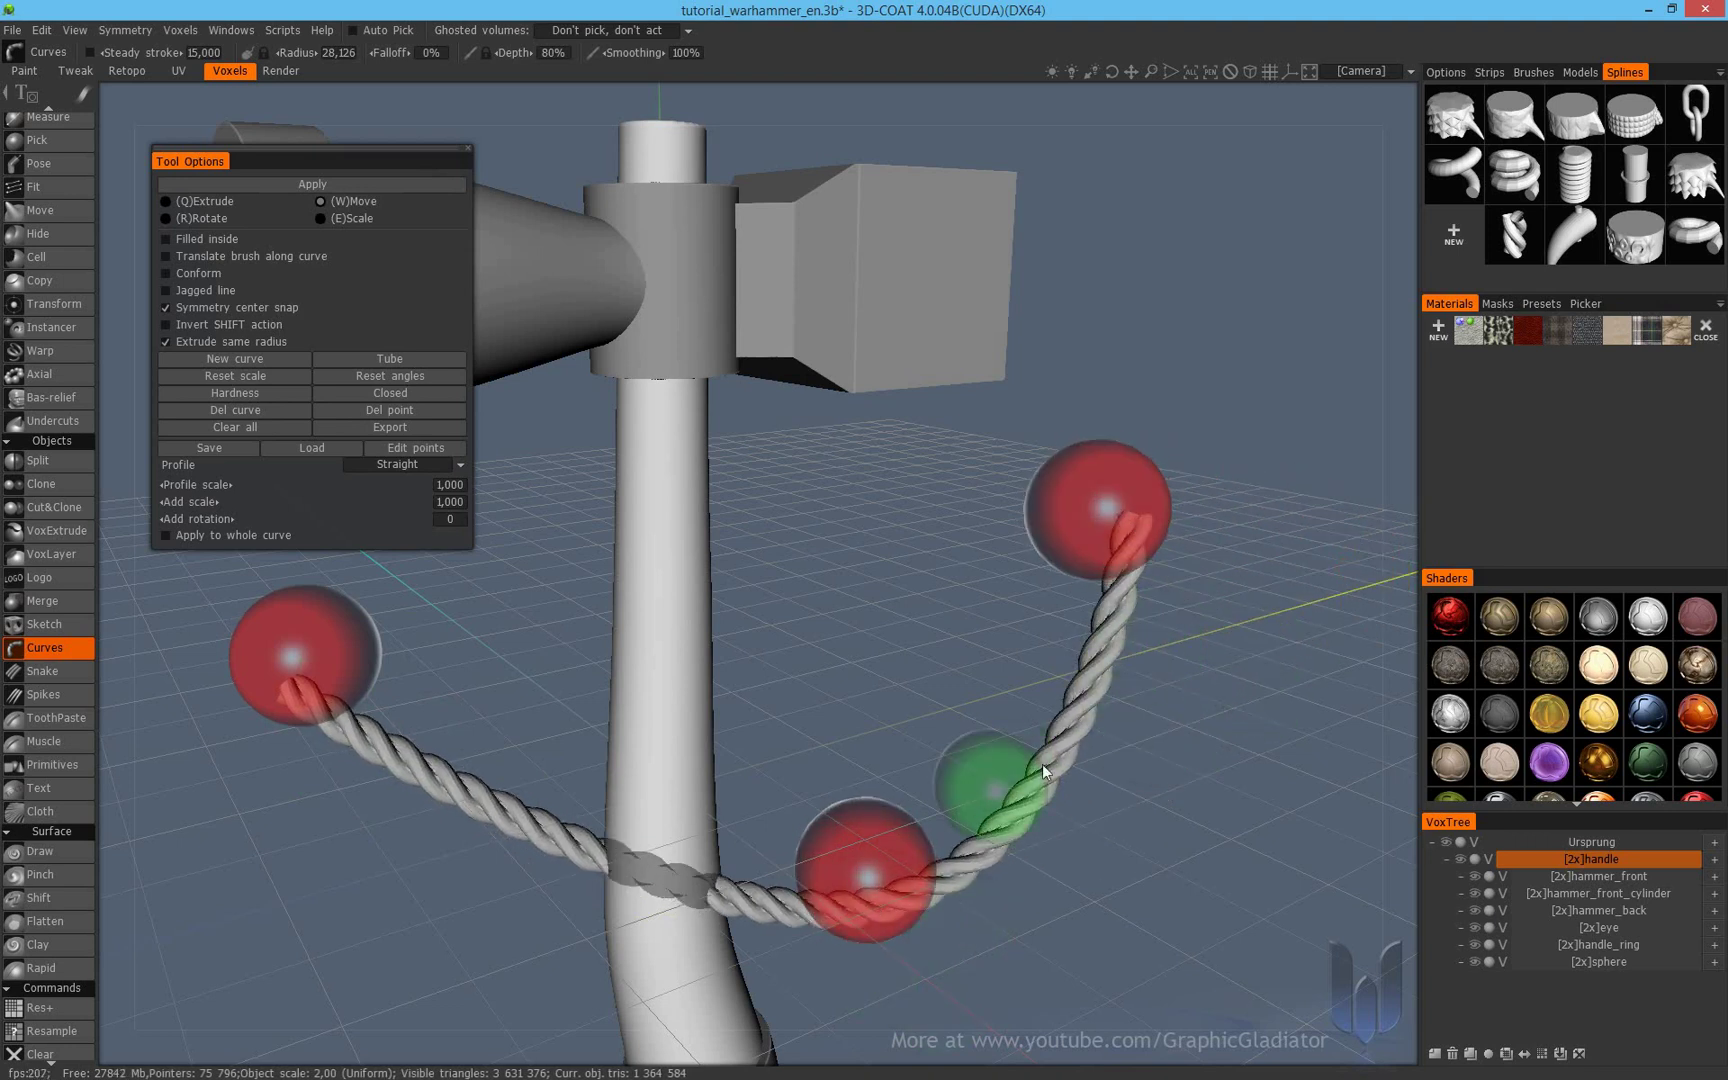
left_click_drag(771, 883, 857, 740)
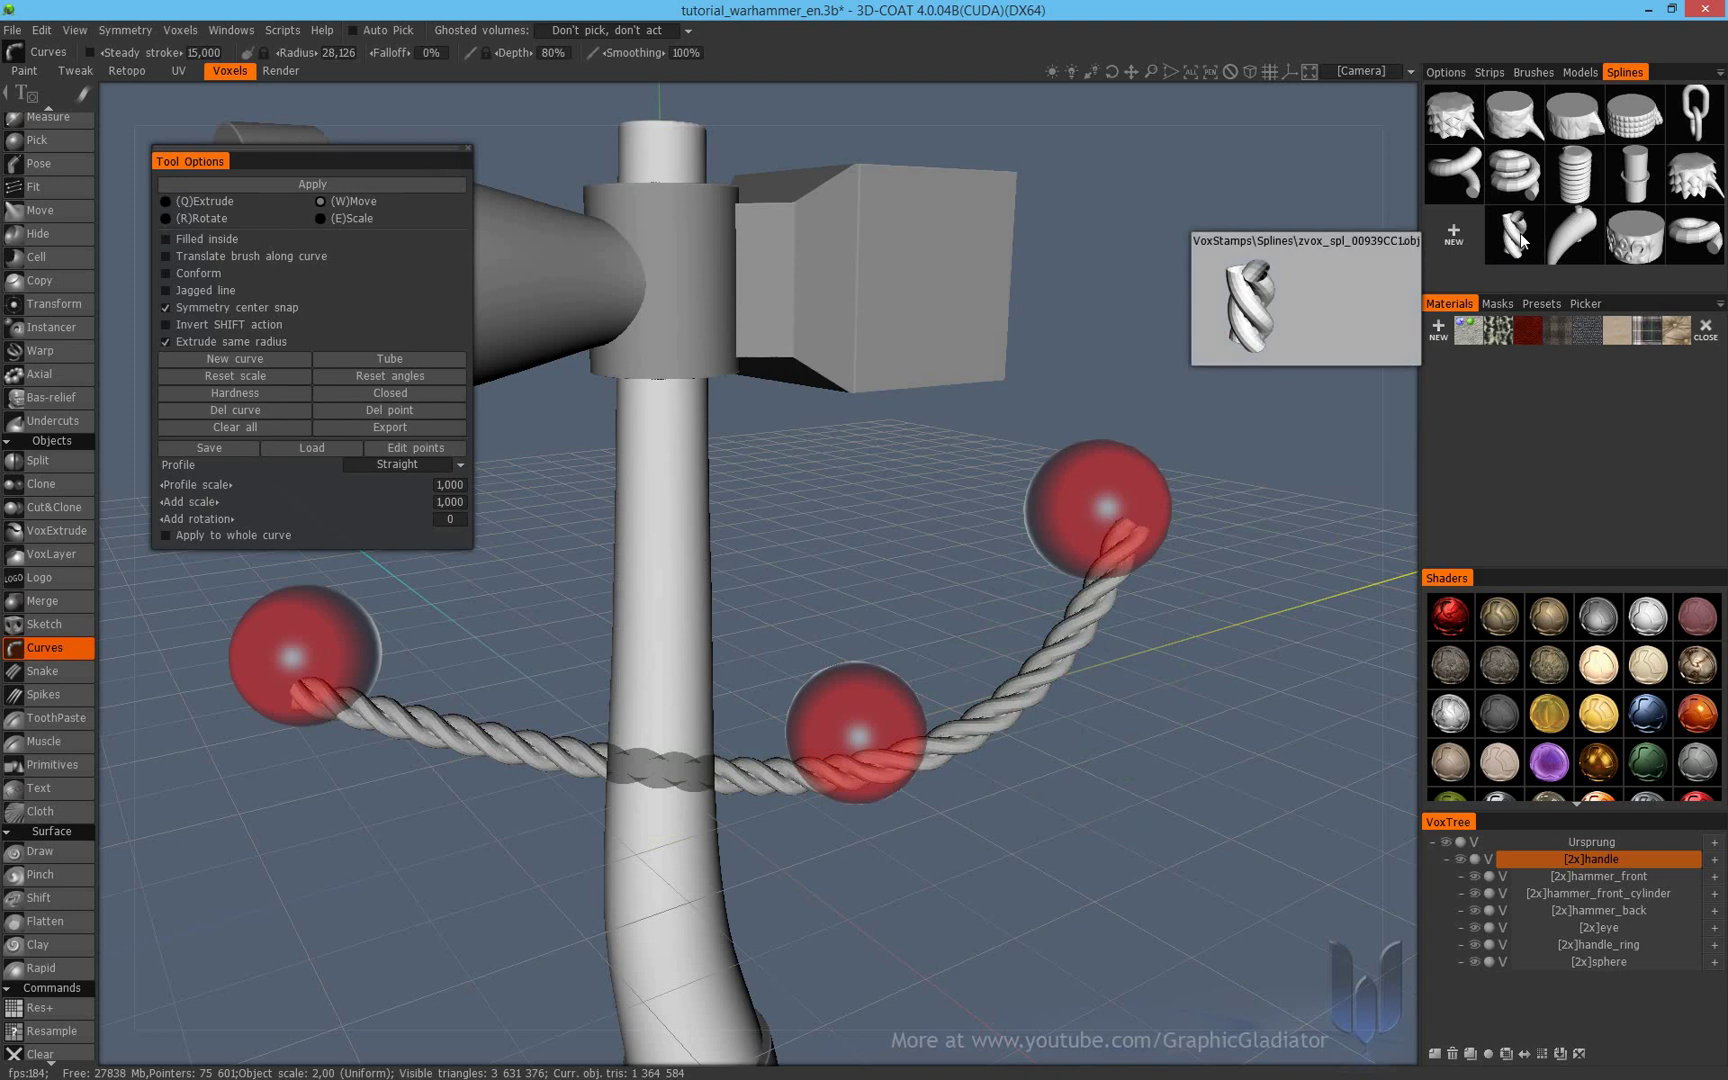
mouse_move(1525, 235)
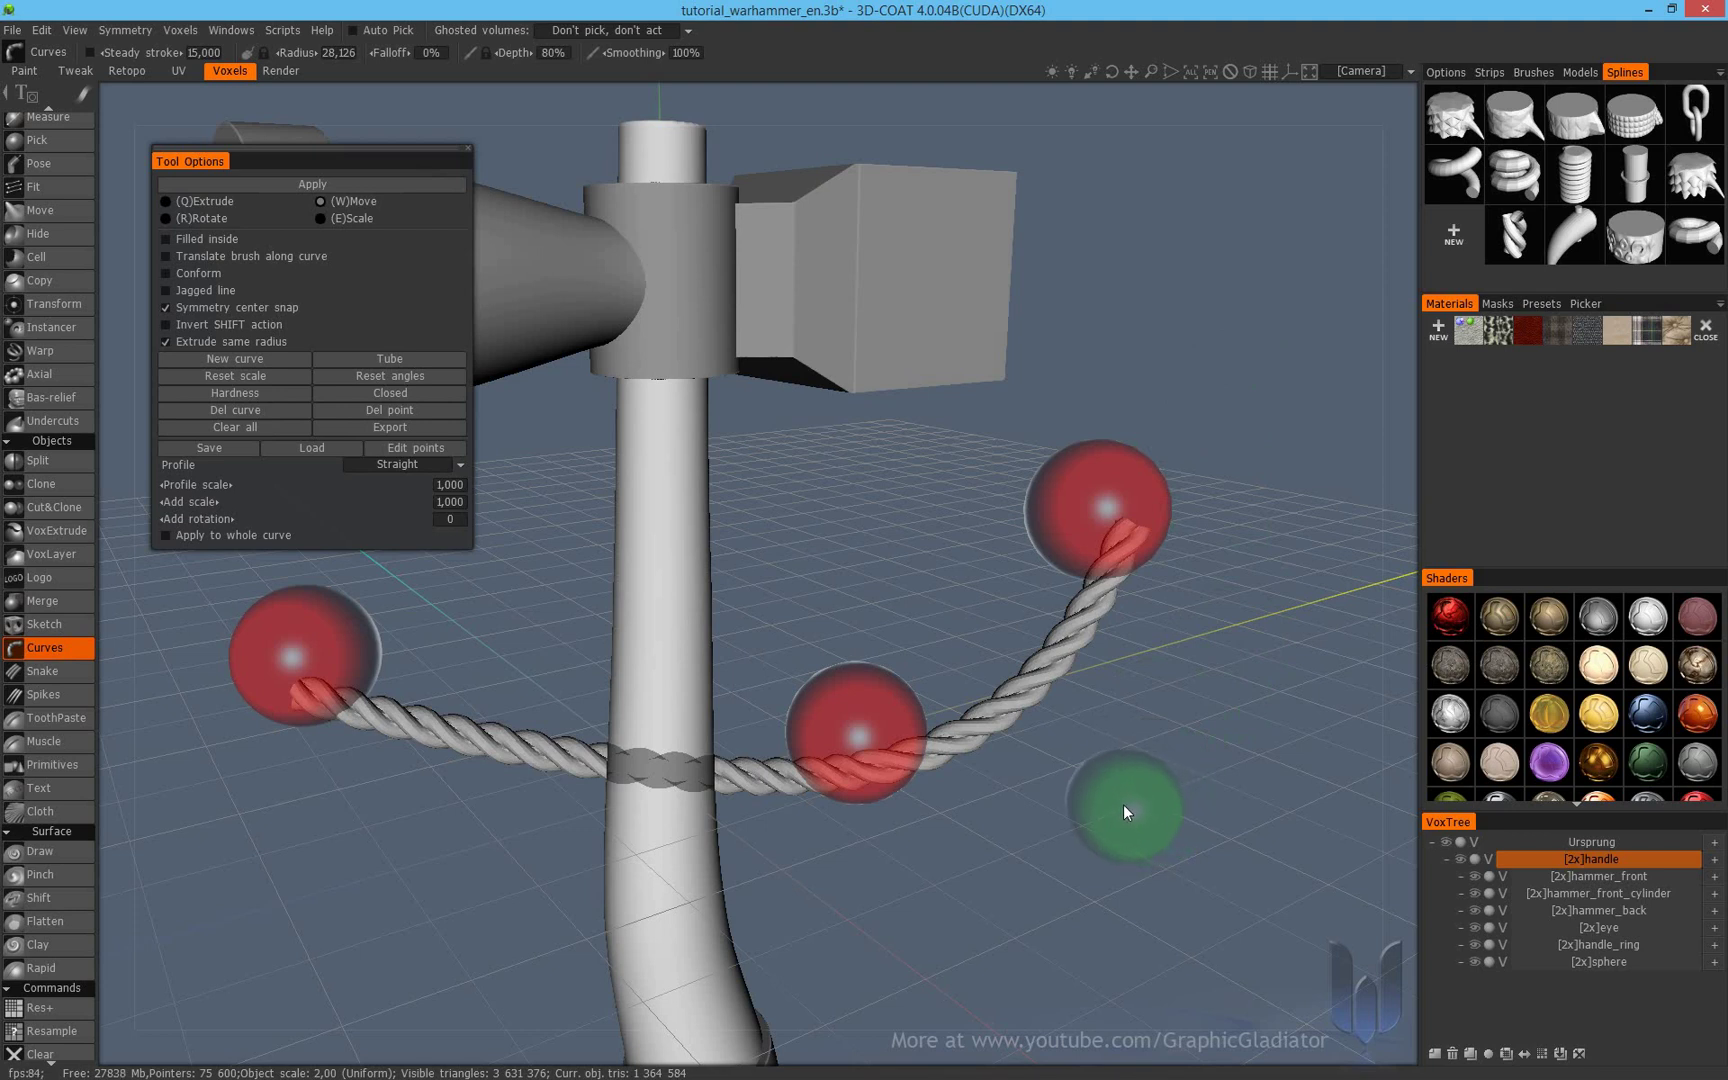
Delete the rope curve and start a new scene, discarding the unsaved hammer scene
key("Delete")
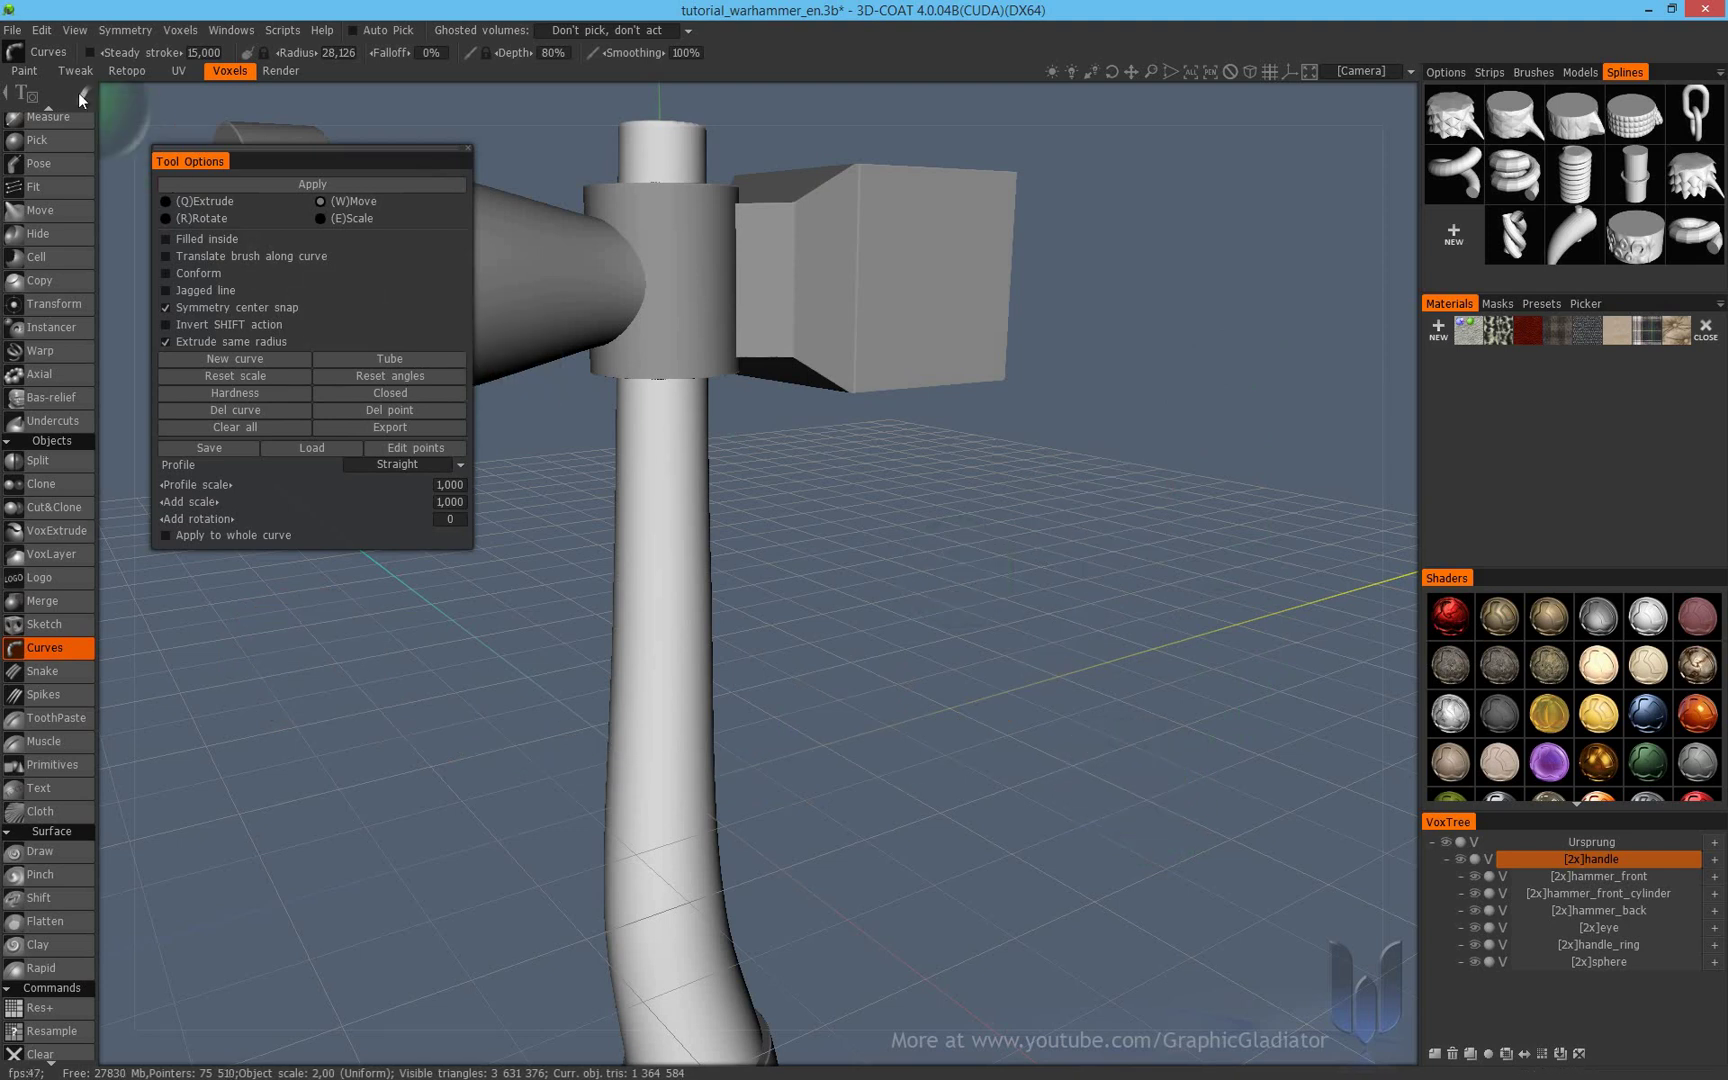
left_click(12, 30)
left_click(12, 30)
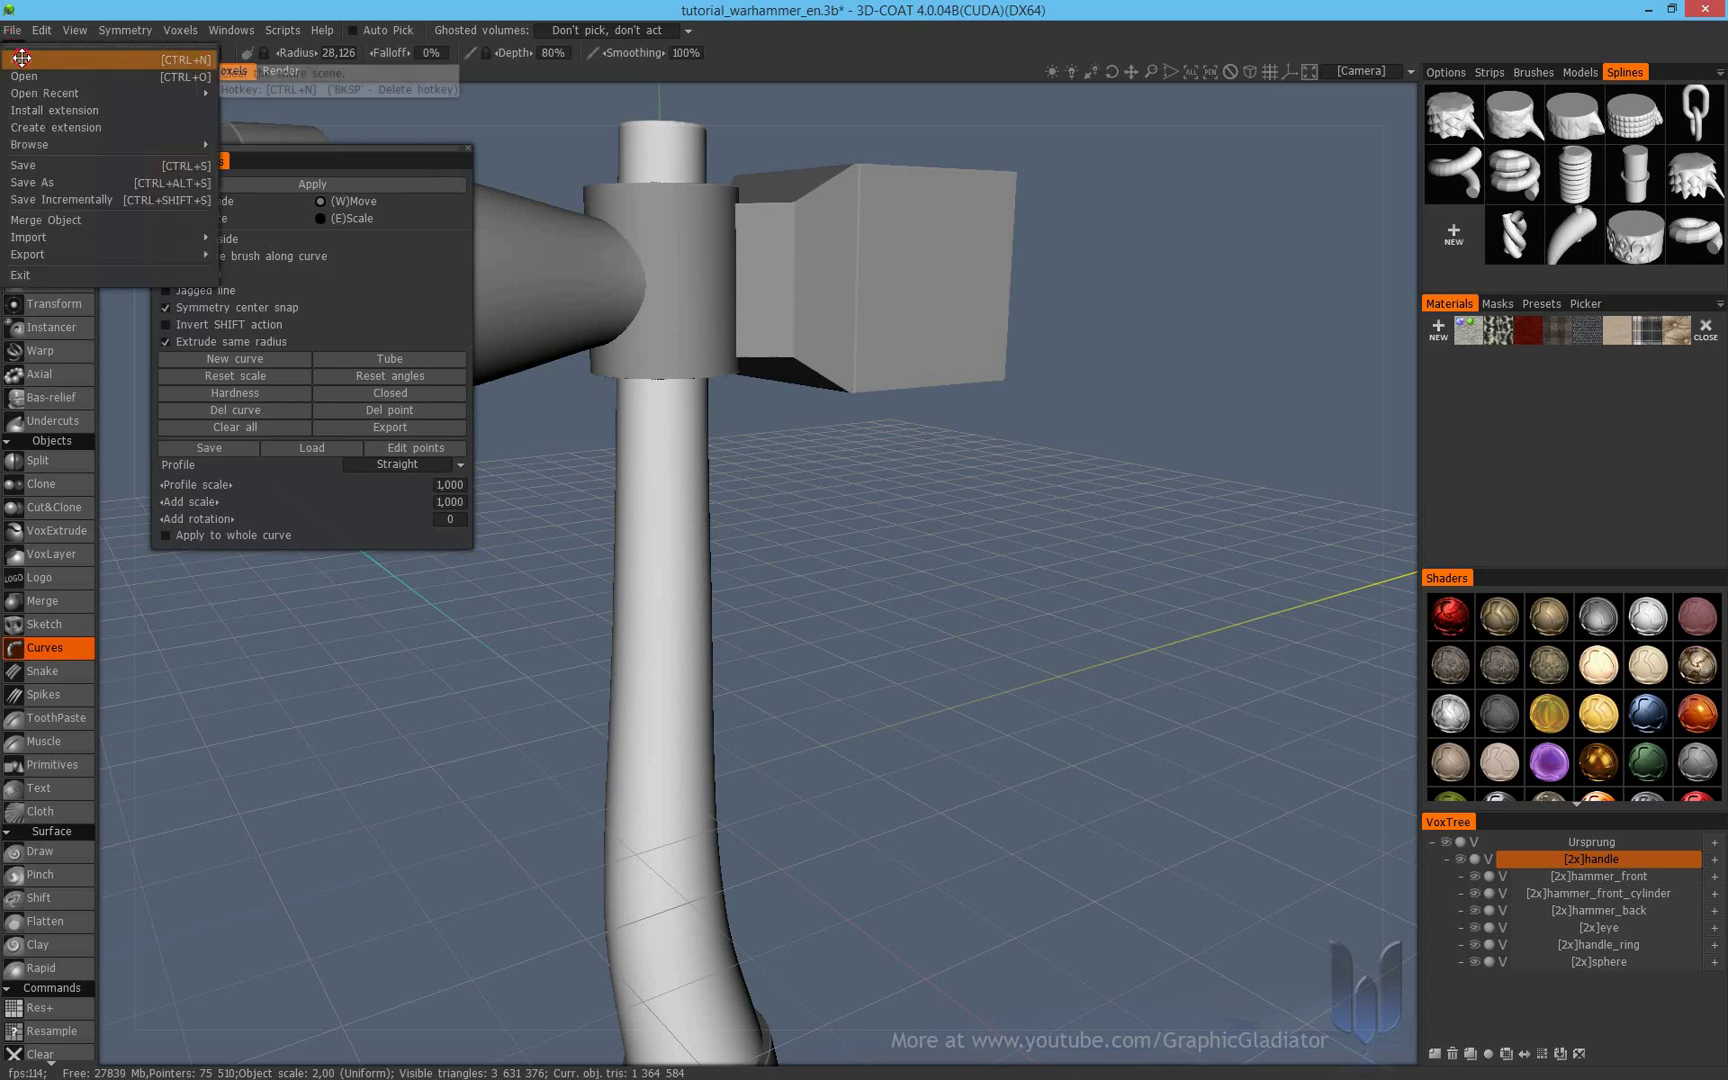
left_click(22, 63)
left_click(757, 602)
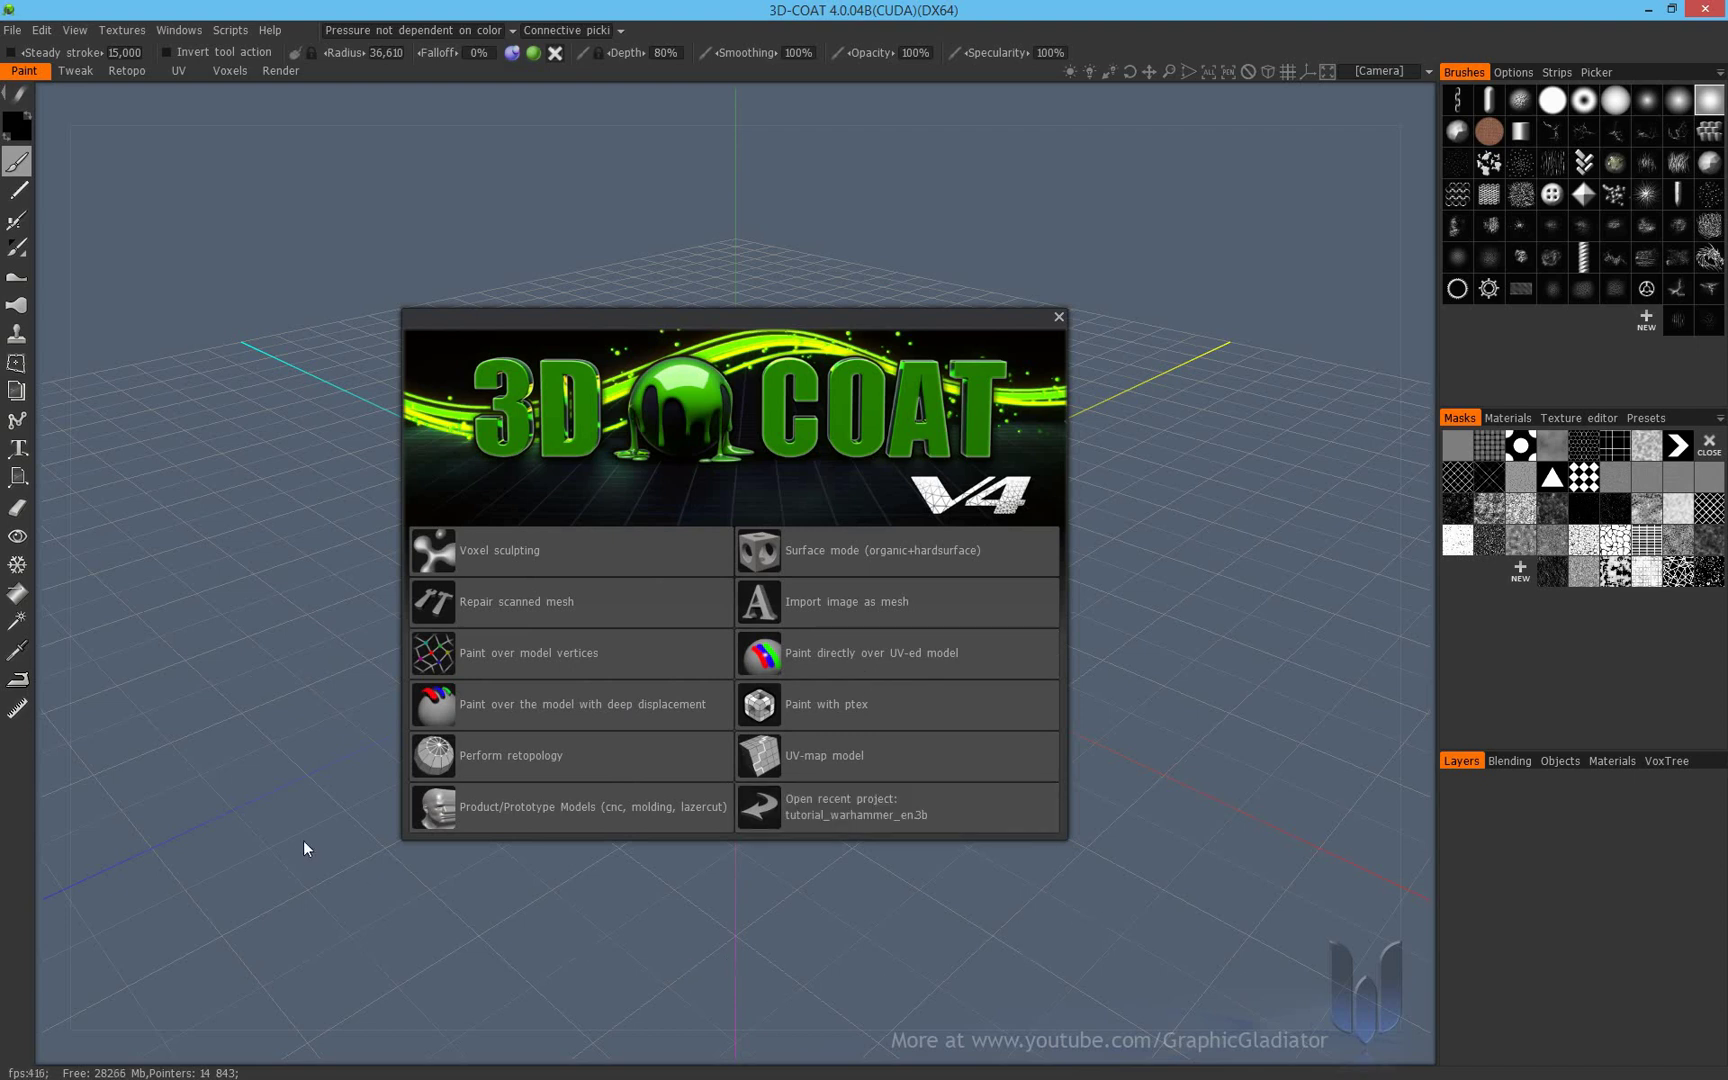
Choose Perform retopology on the start dialog, then Import retopo mesh
left_click(559, 761)
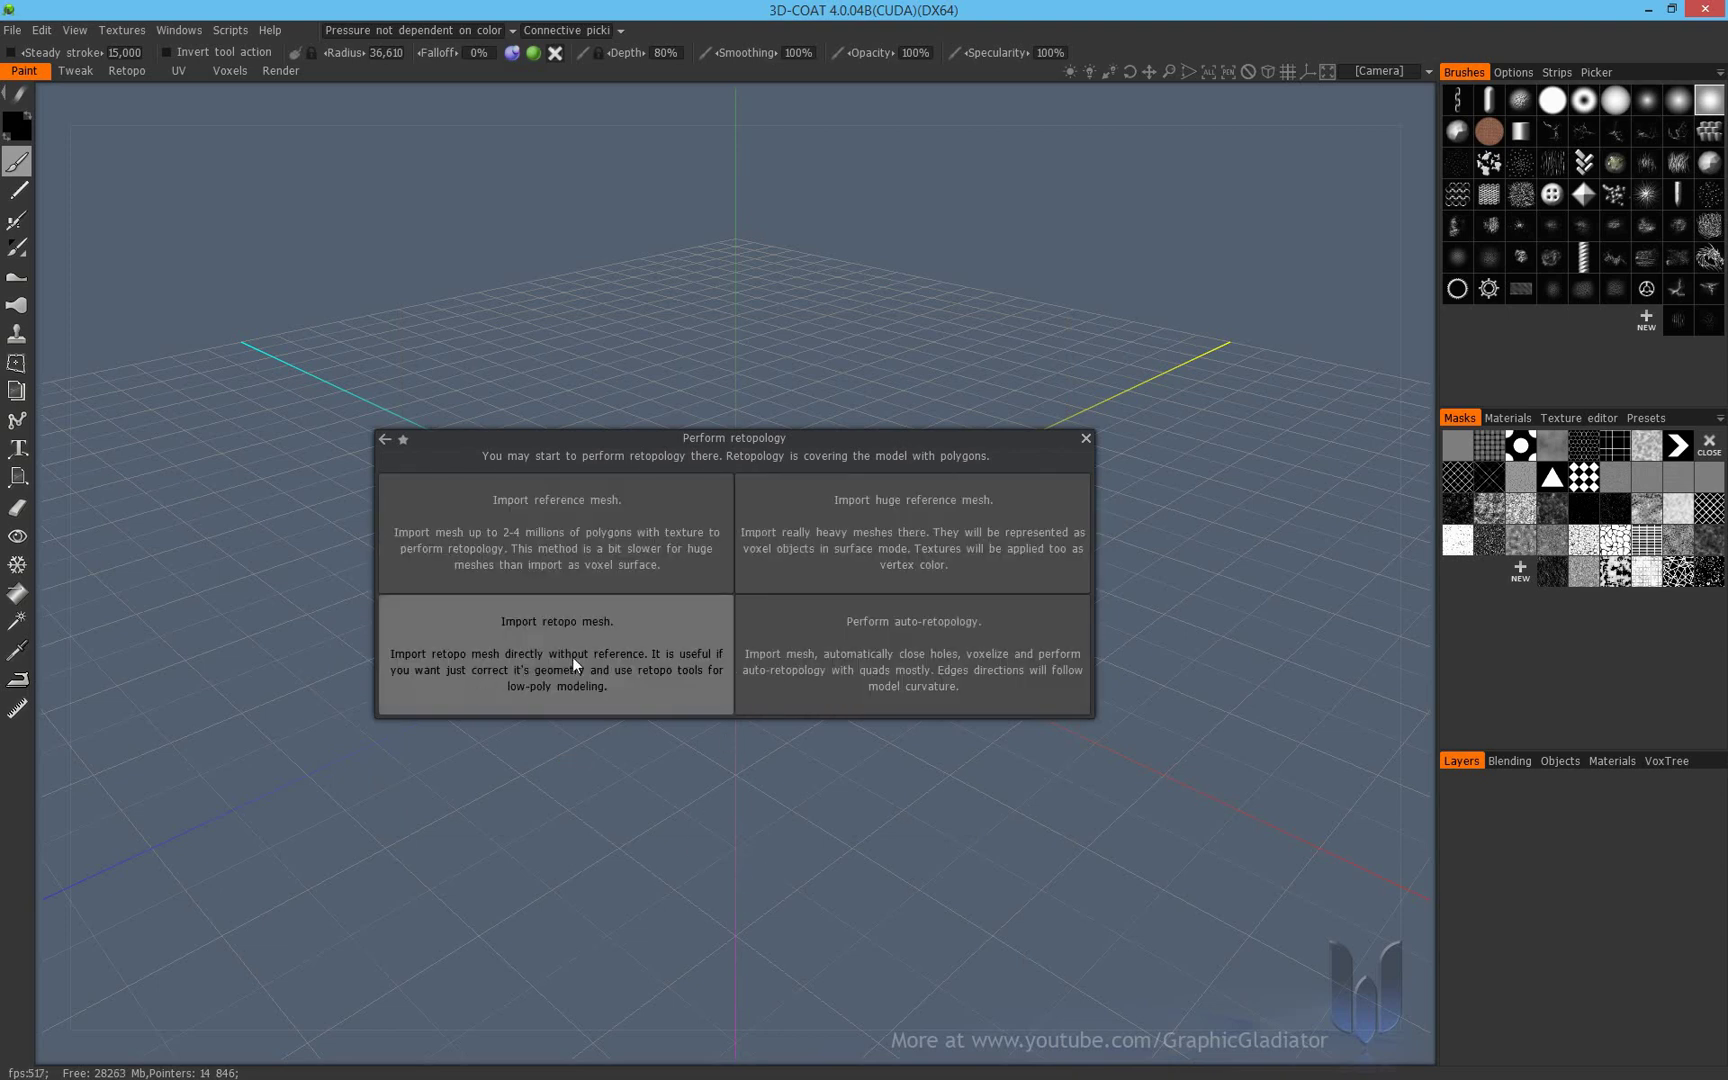
left_click(608, 629)
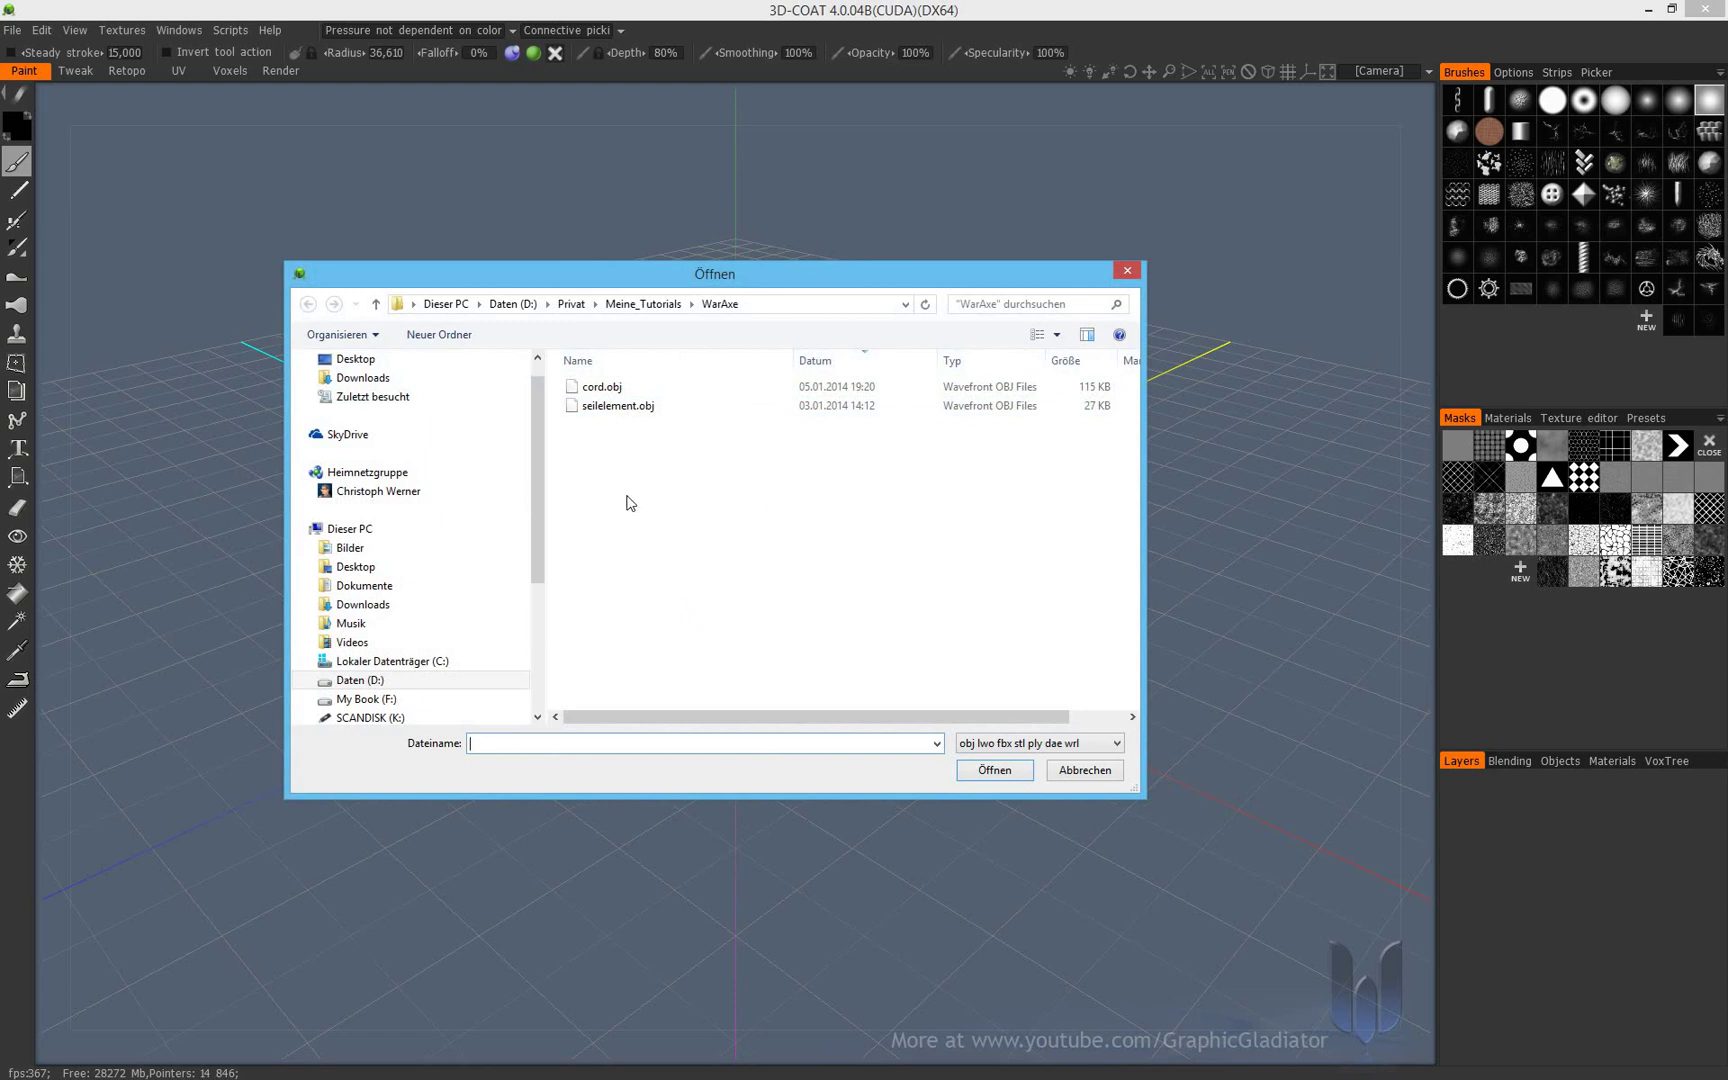
Import cord.obj as retopo geometry and orbit around the twisted cord to inspect it
left_click(588, 387)
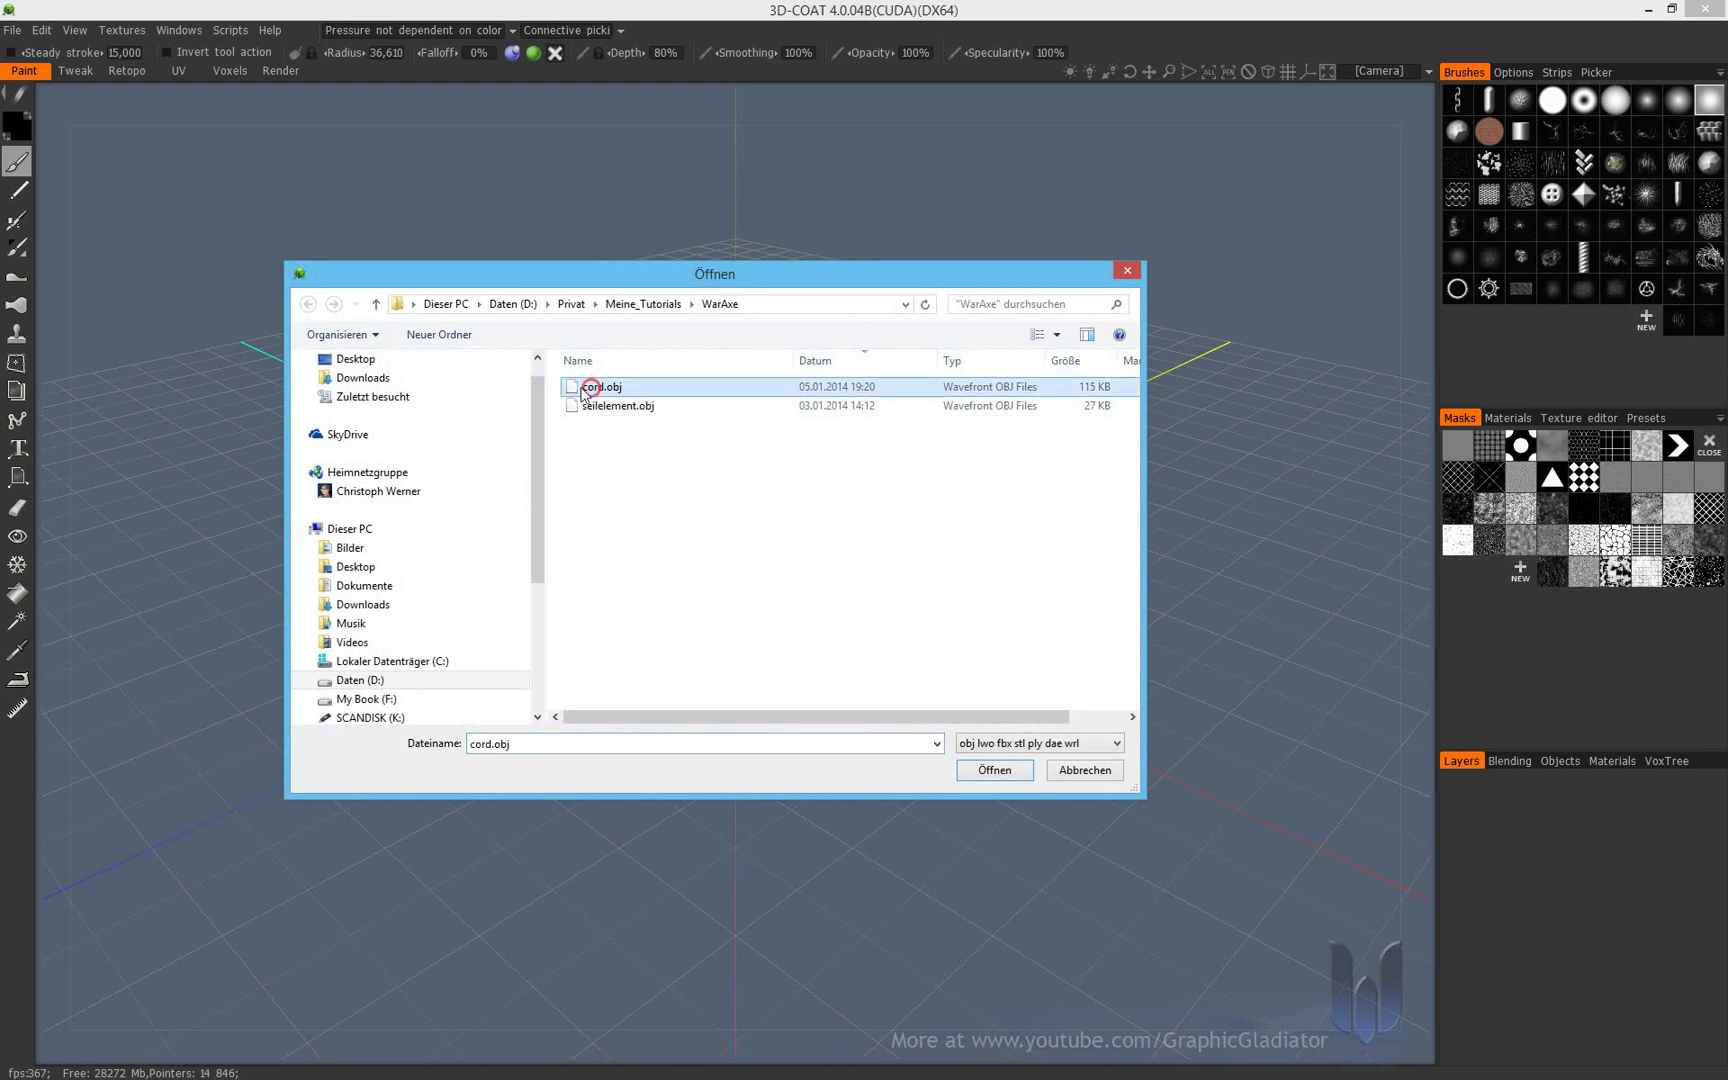
left_click(995, 770)
right_click_drag(732, 462, 892, 533)
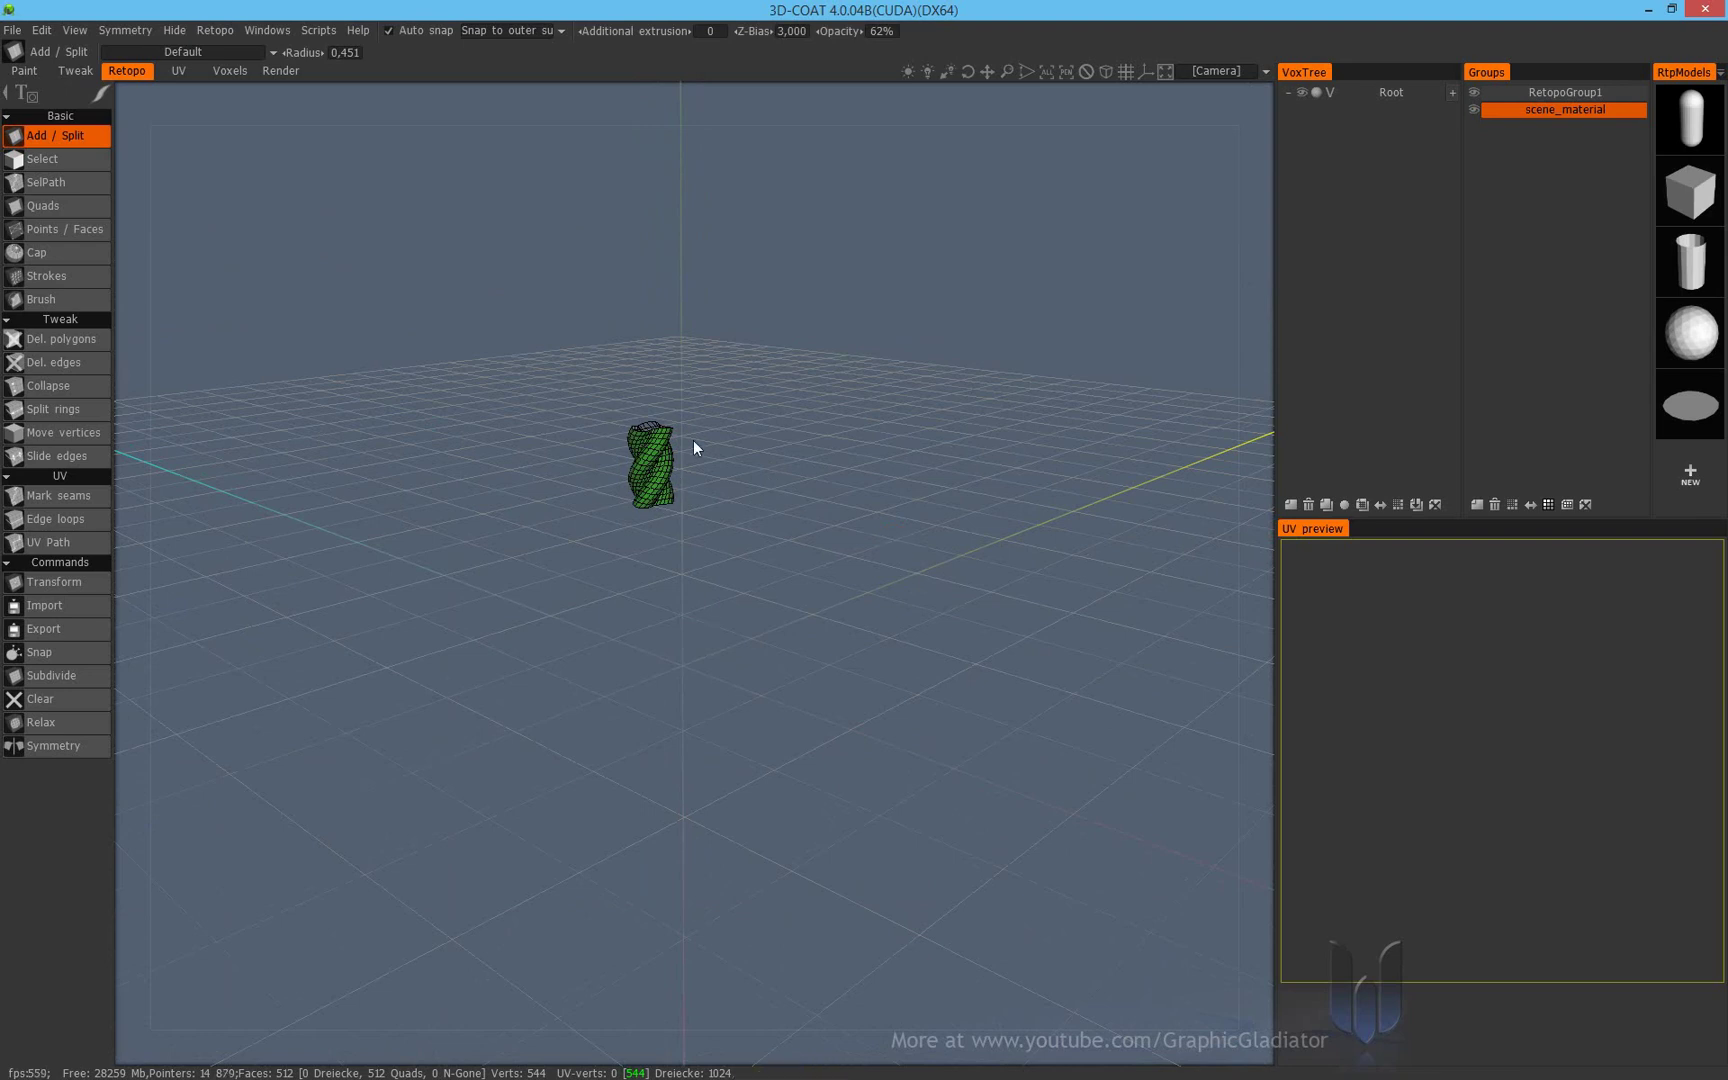
right_click_drag(781, 642, 776, 593)
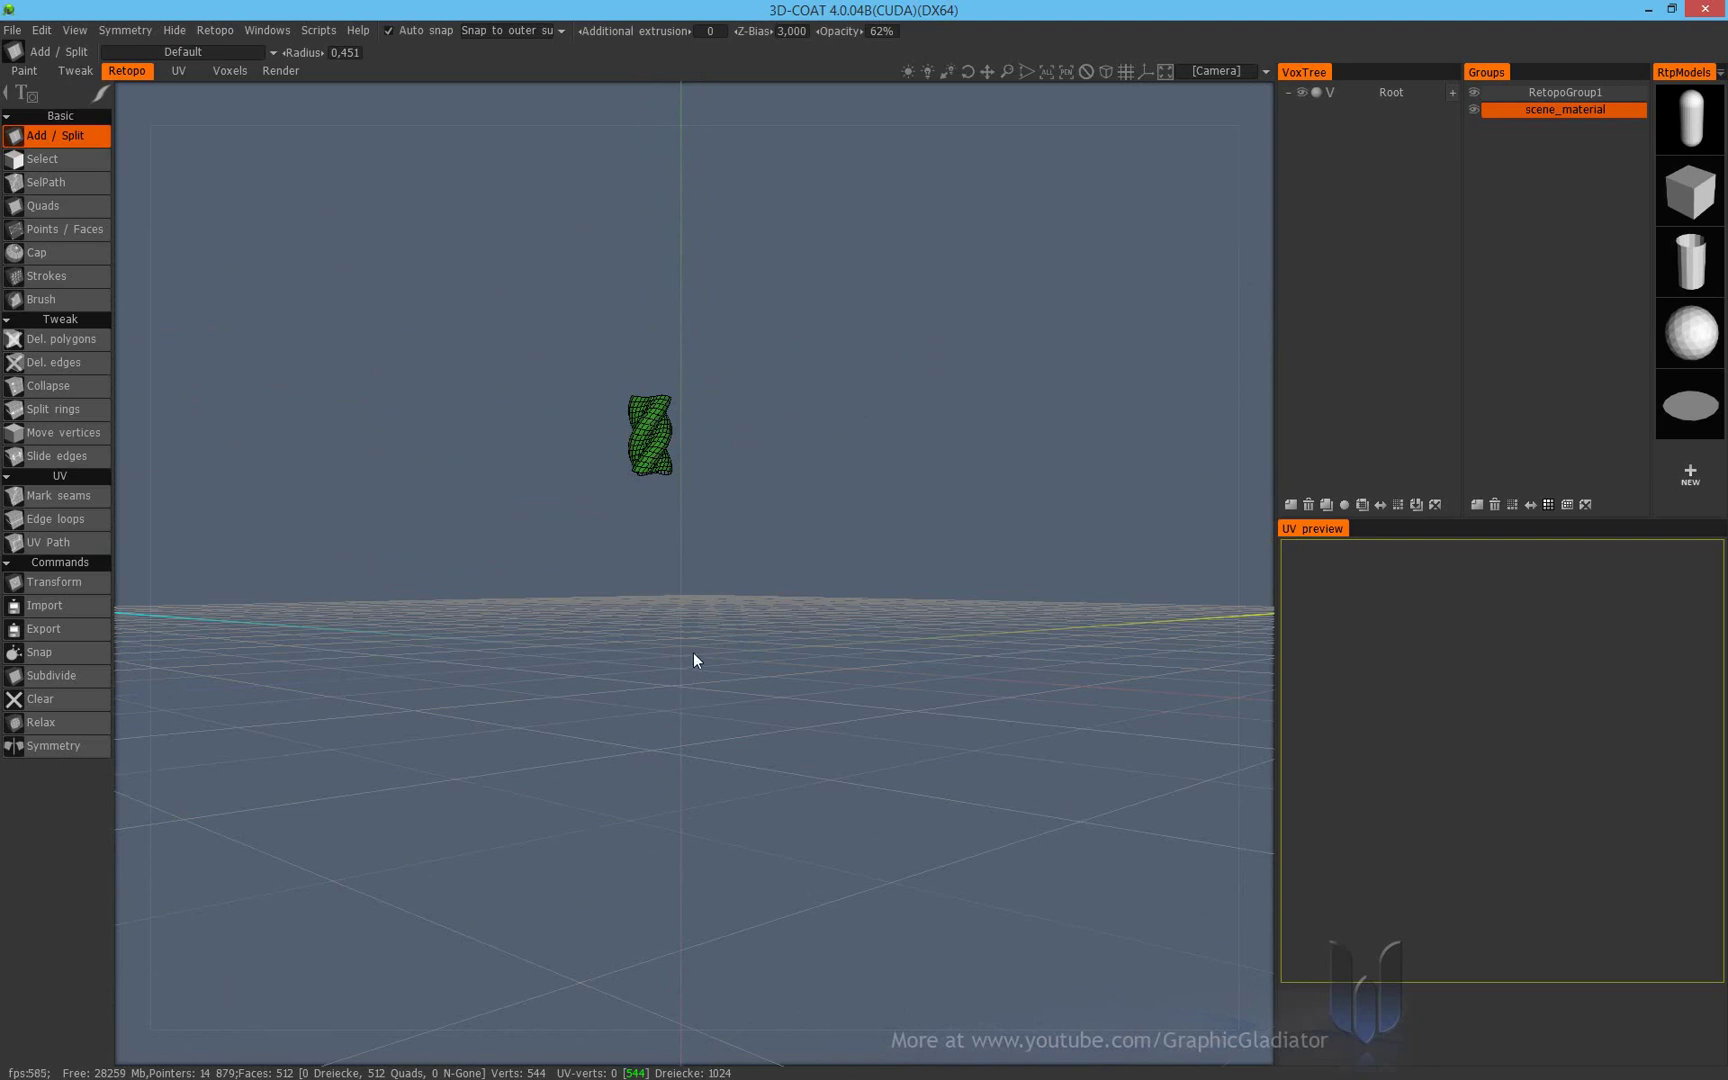
mouse_move(744, 627)
right_mouse_down()
mouse_move(821, 630)
mouse_move(826, 658)
mouse_move(703, 418)
right_mouse_up()
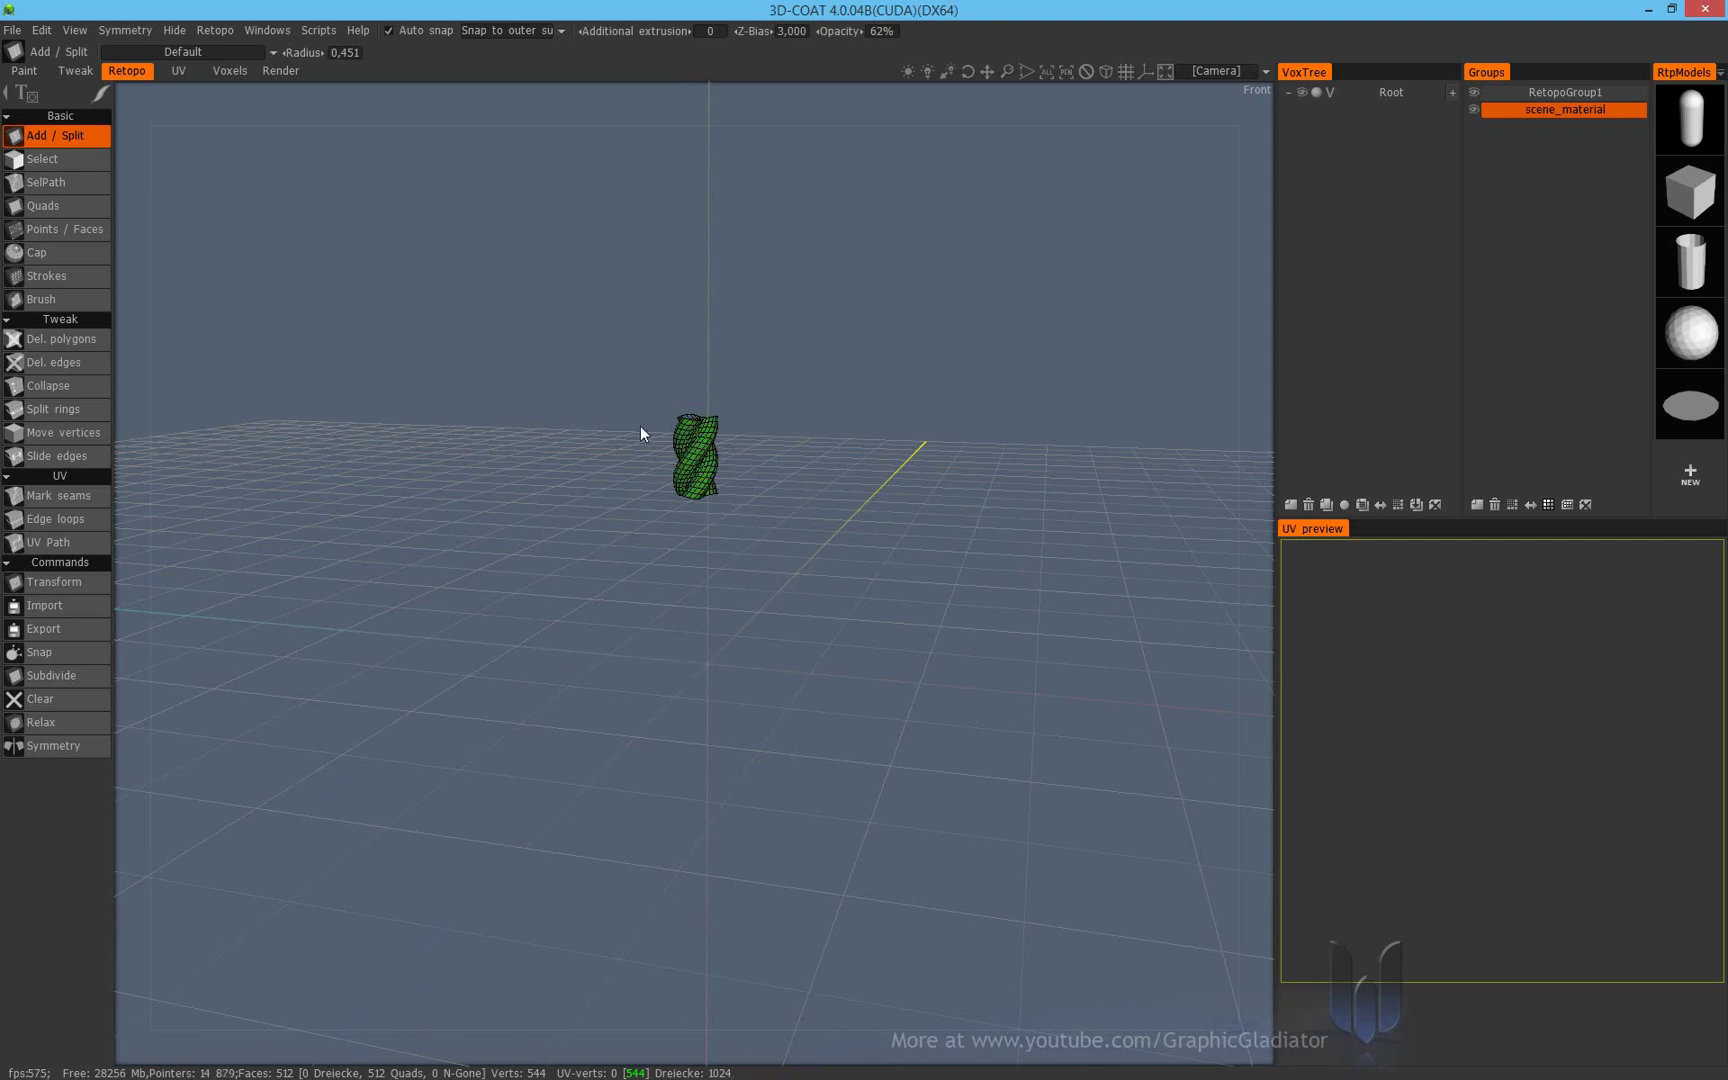
Set the cord mesh's Transform position to X 0, Y 0, Z 0
left_click(80, 580)
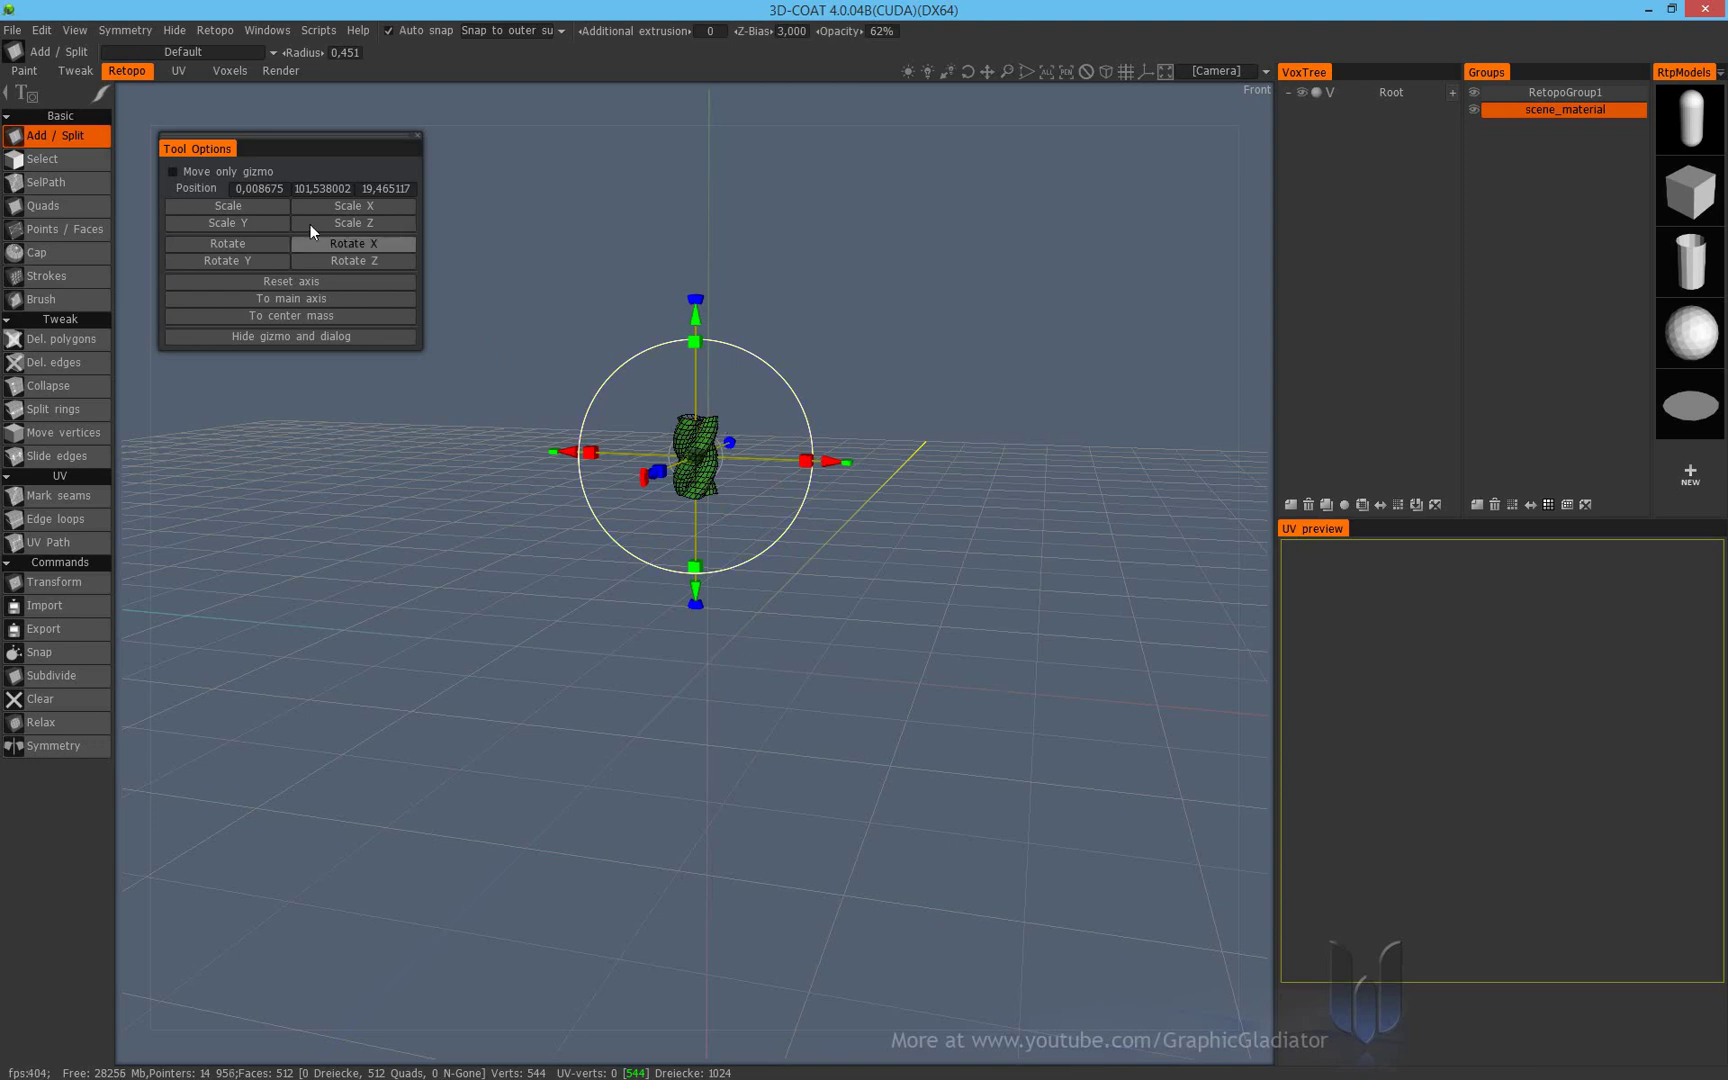
left_click(247, 189)
type("0")
key("Return")
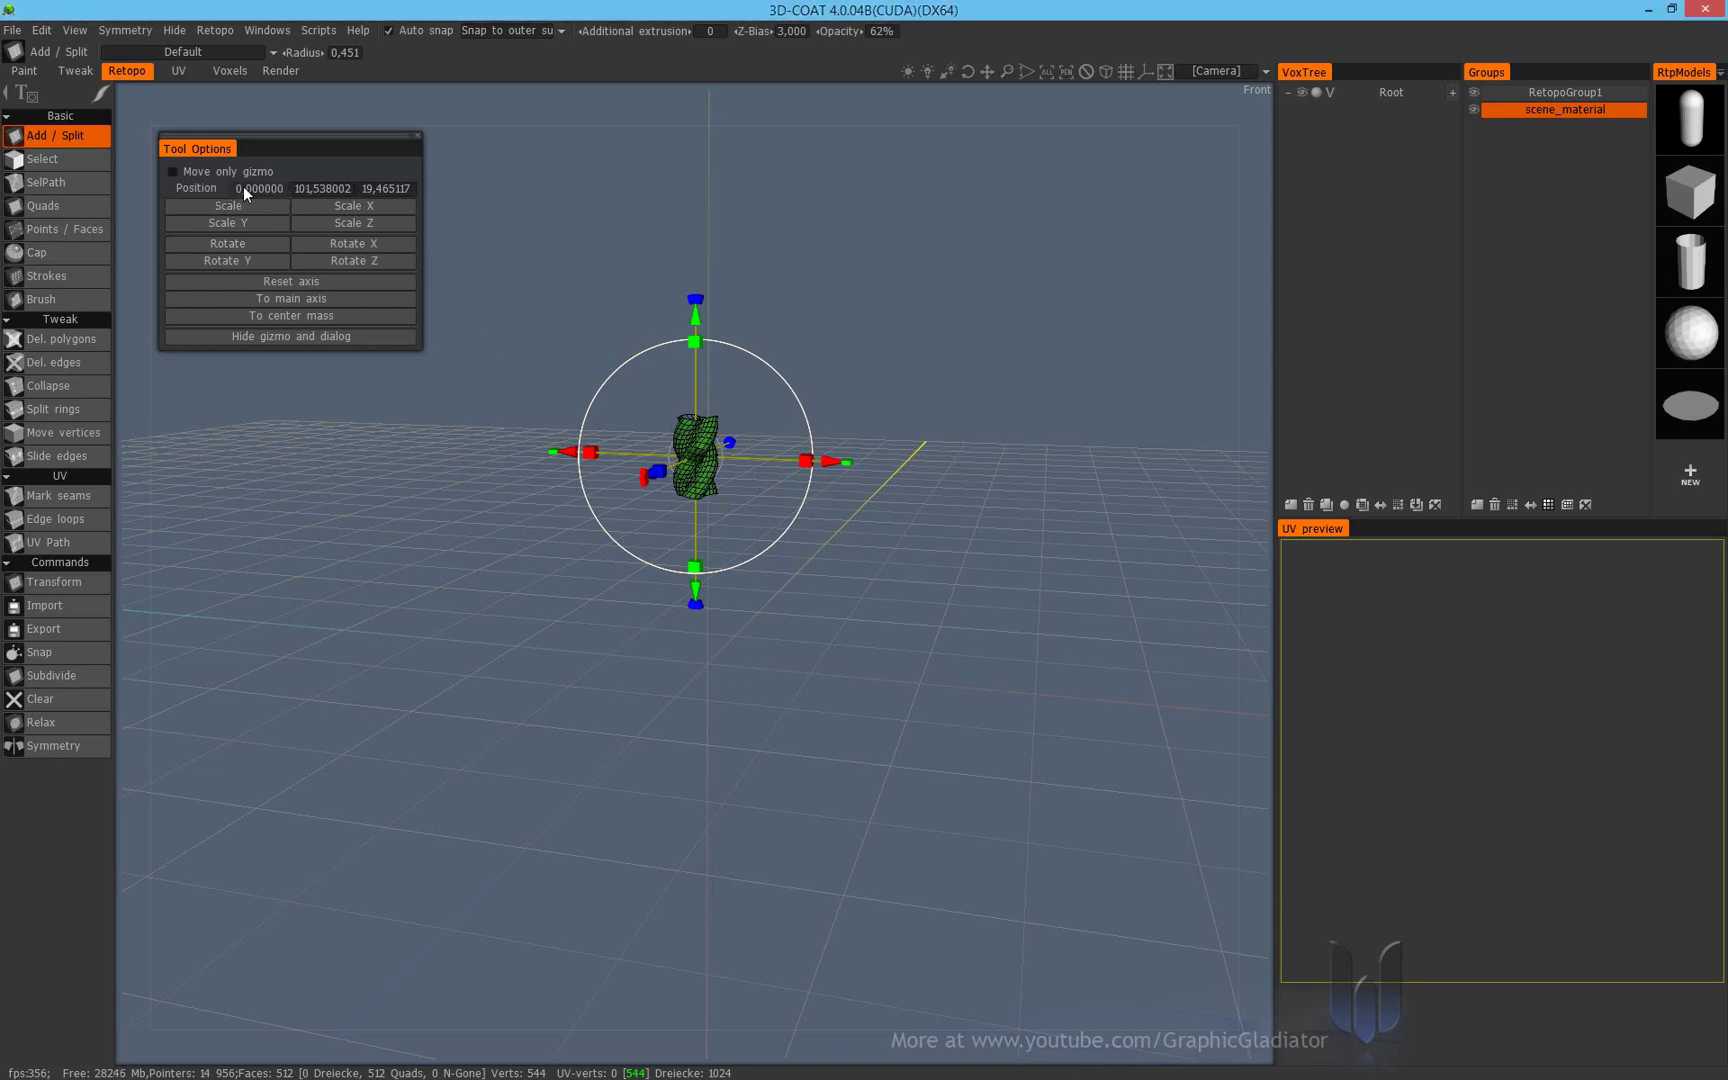
left_click(319, 189)
type("0")
key("Return")
left_click(386, 188)
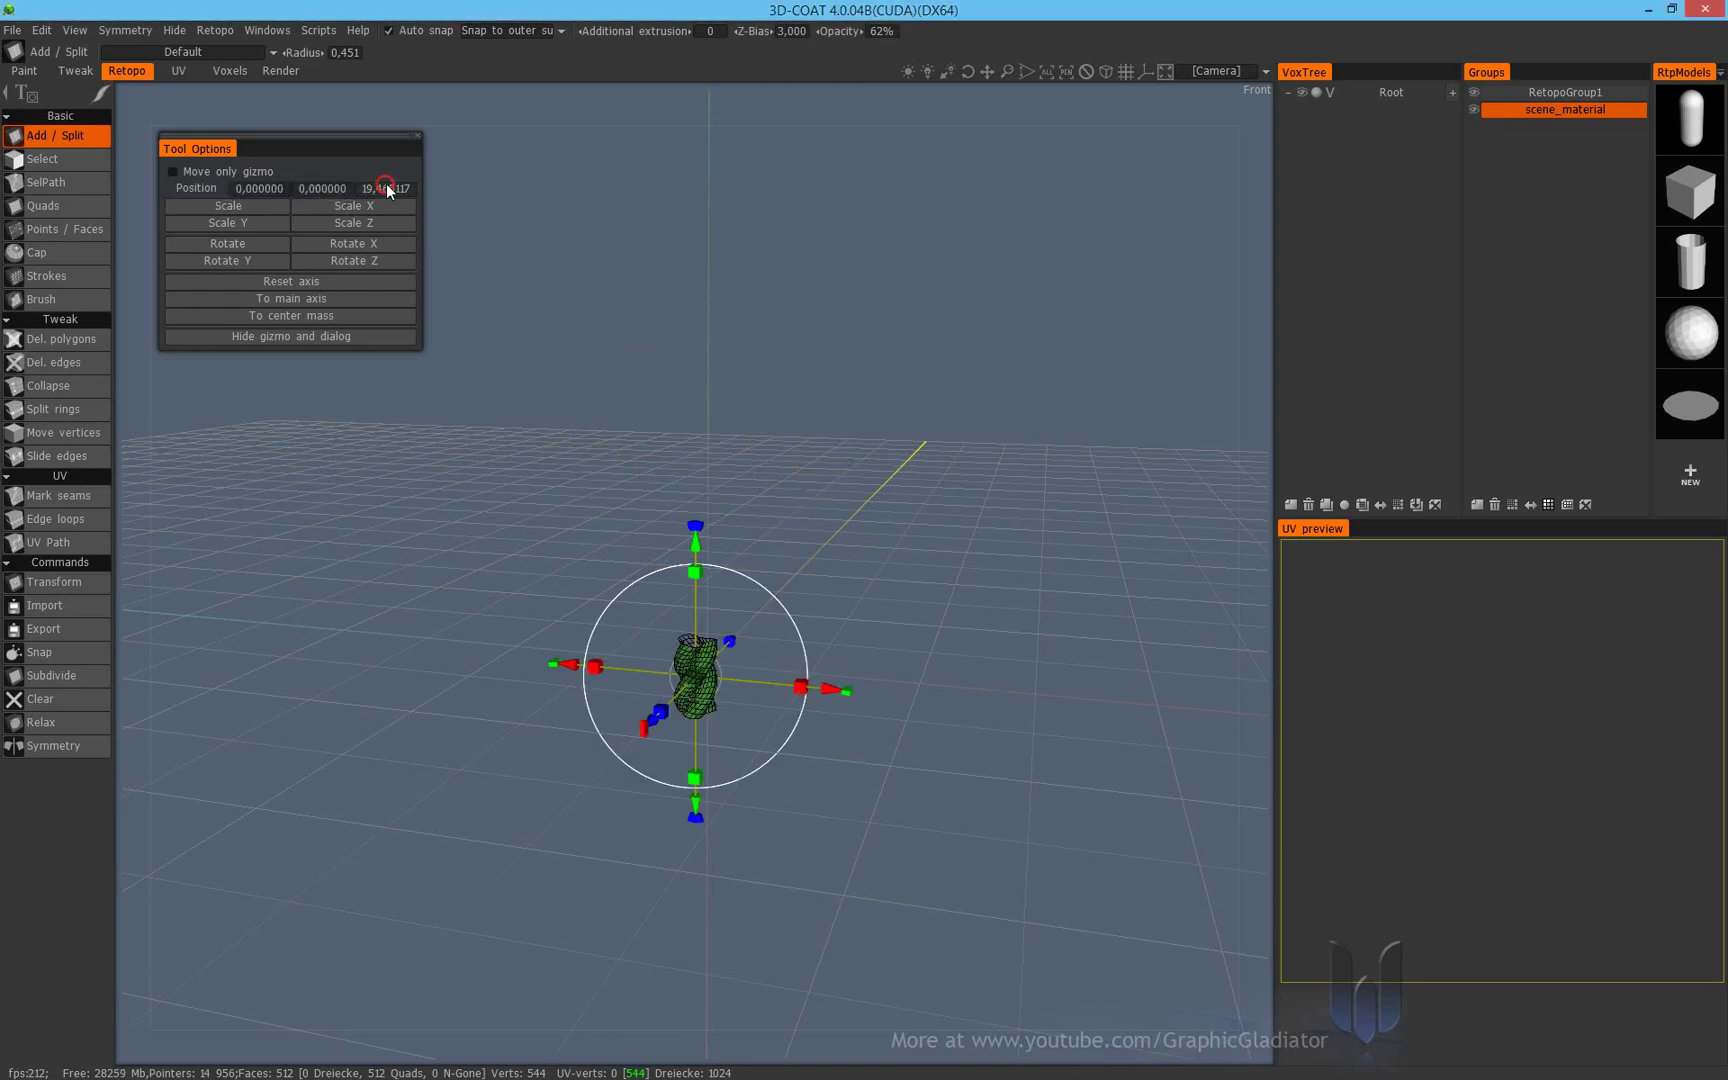
type("0")
key("Return")
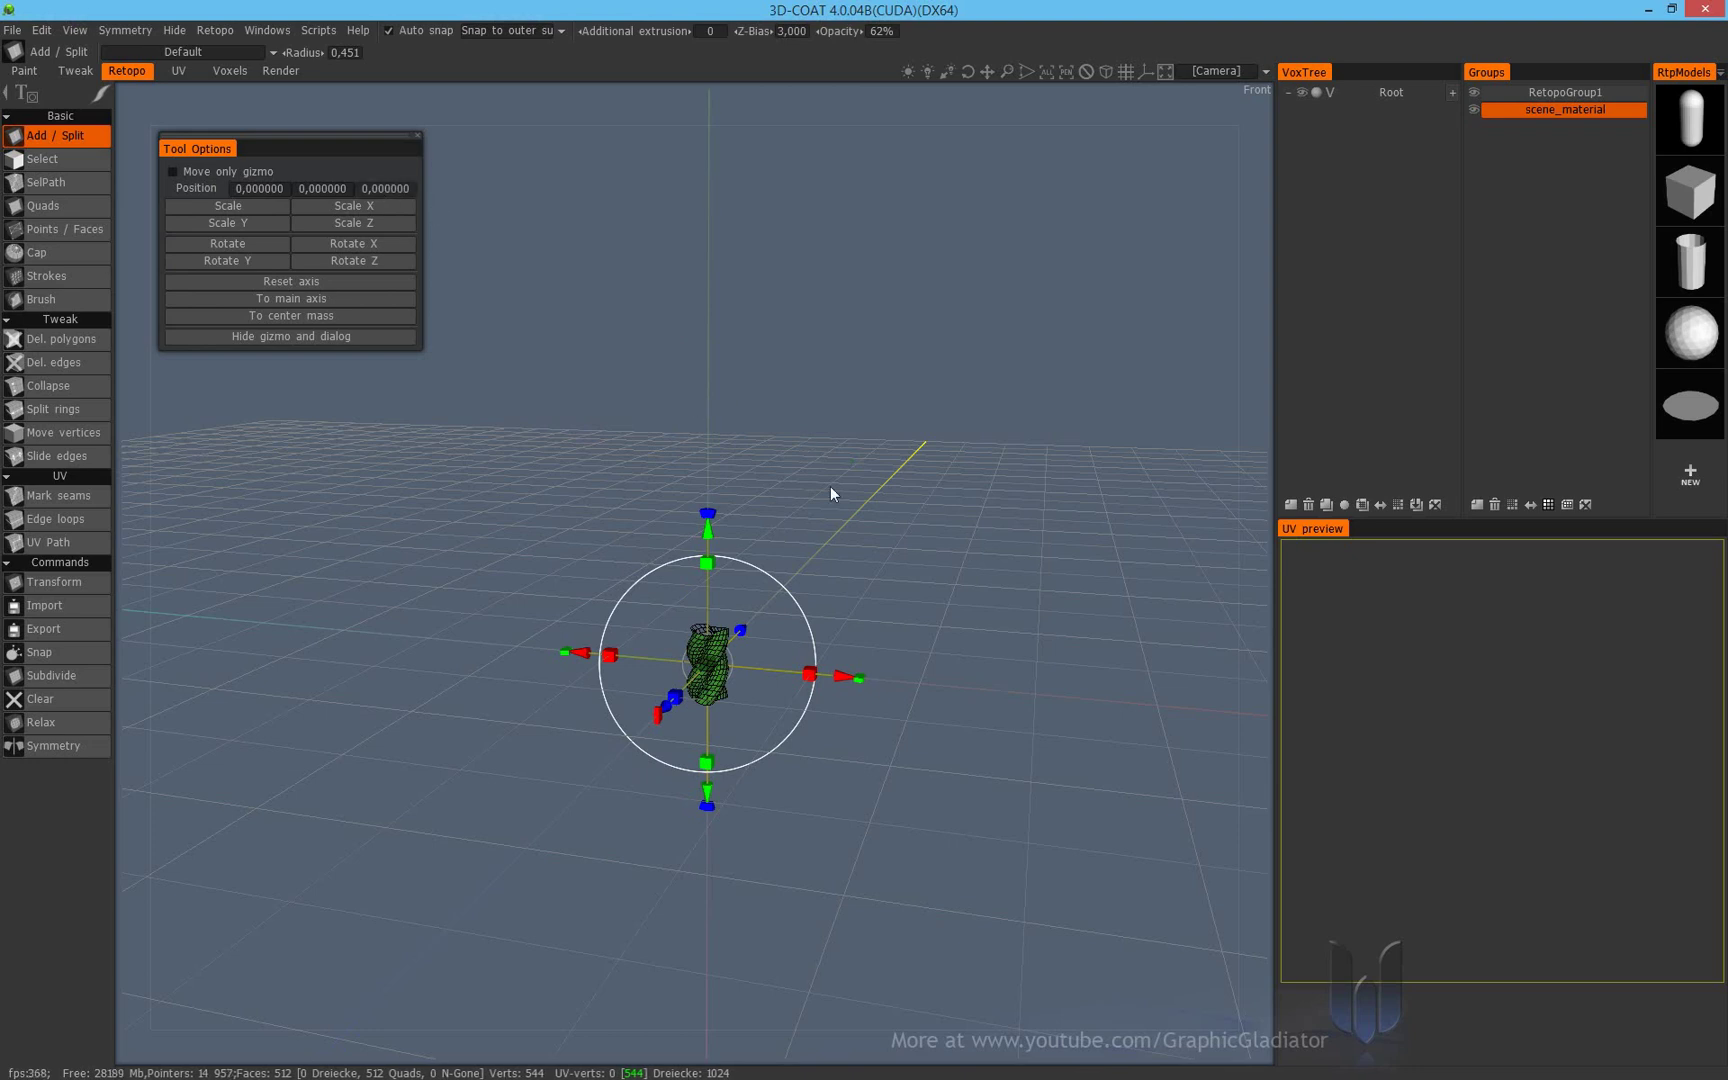
left_click_drag(830, 486, 916, 526)
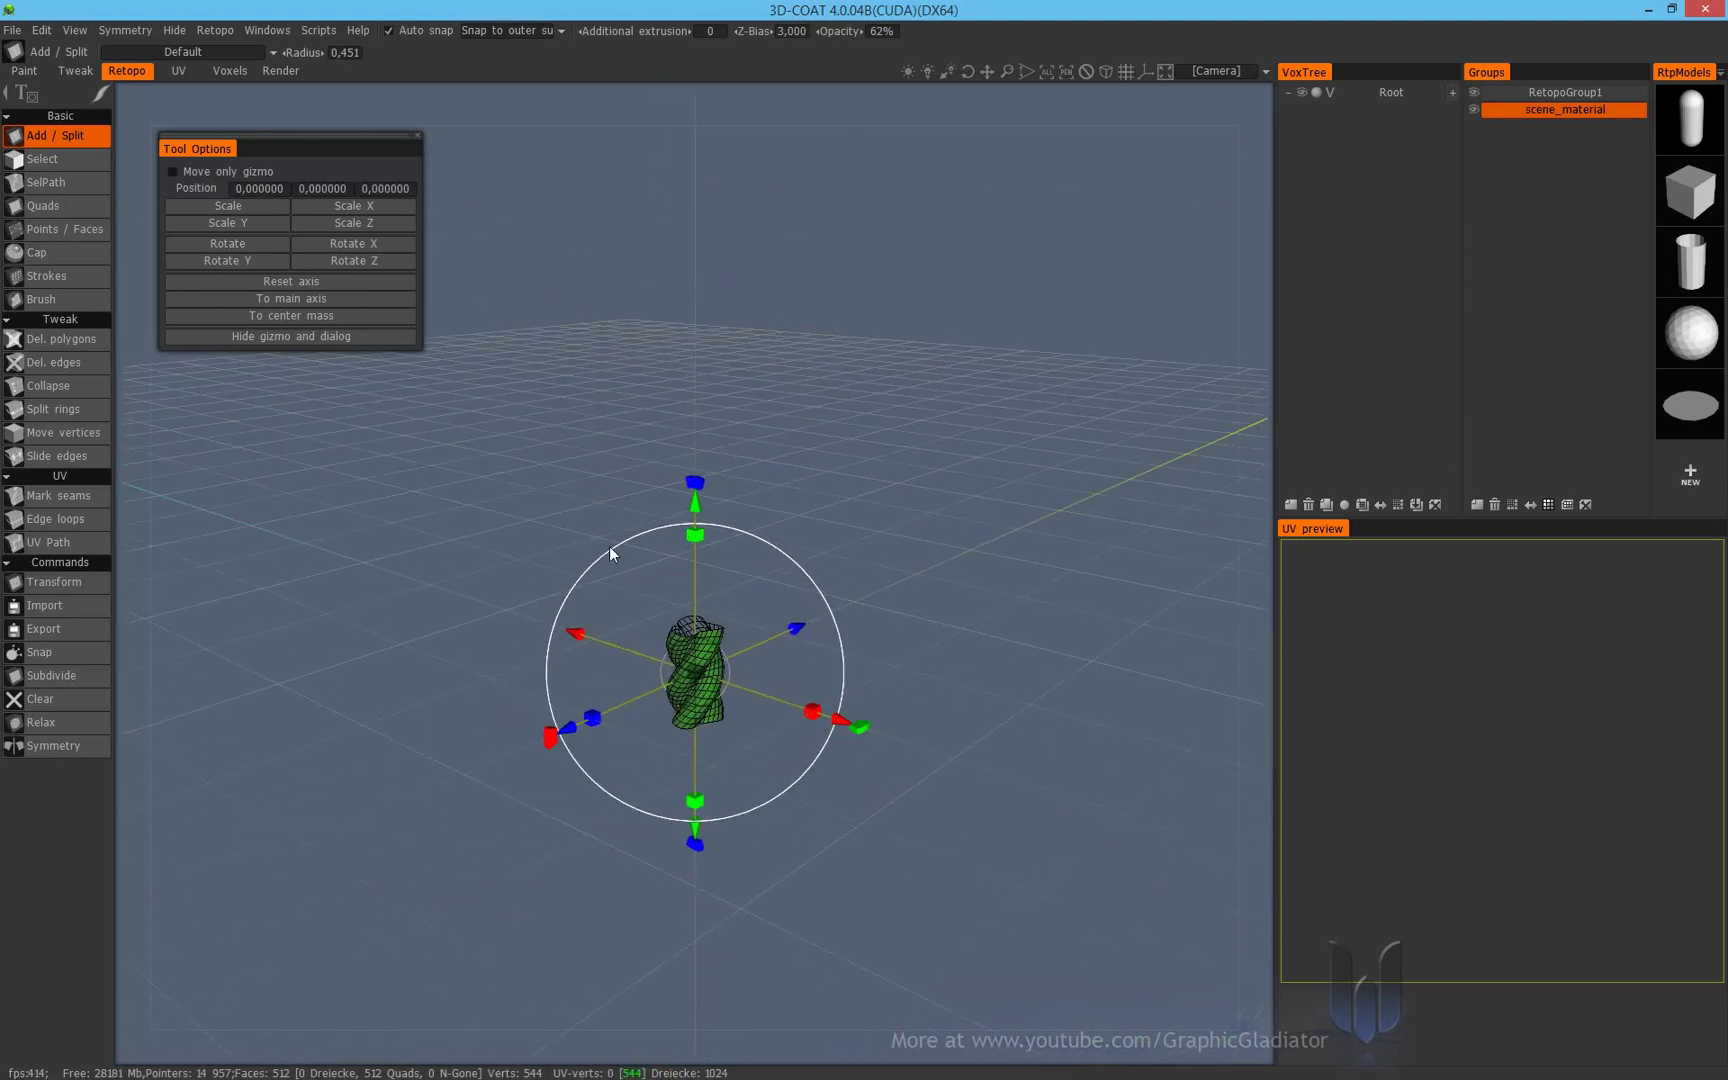
Export the centred retopo mesh over cord.obj and switch to the Voxels room
left_click(216, 33)
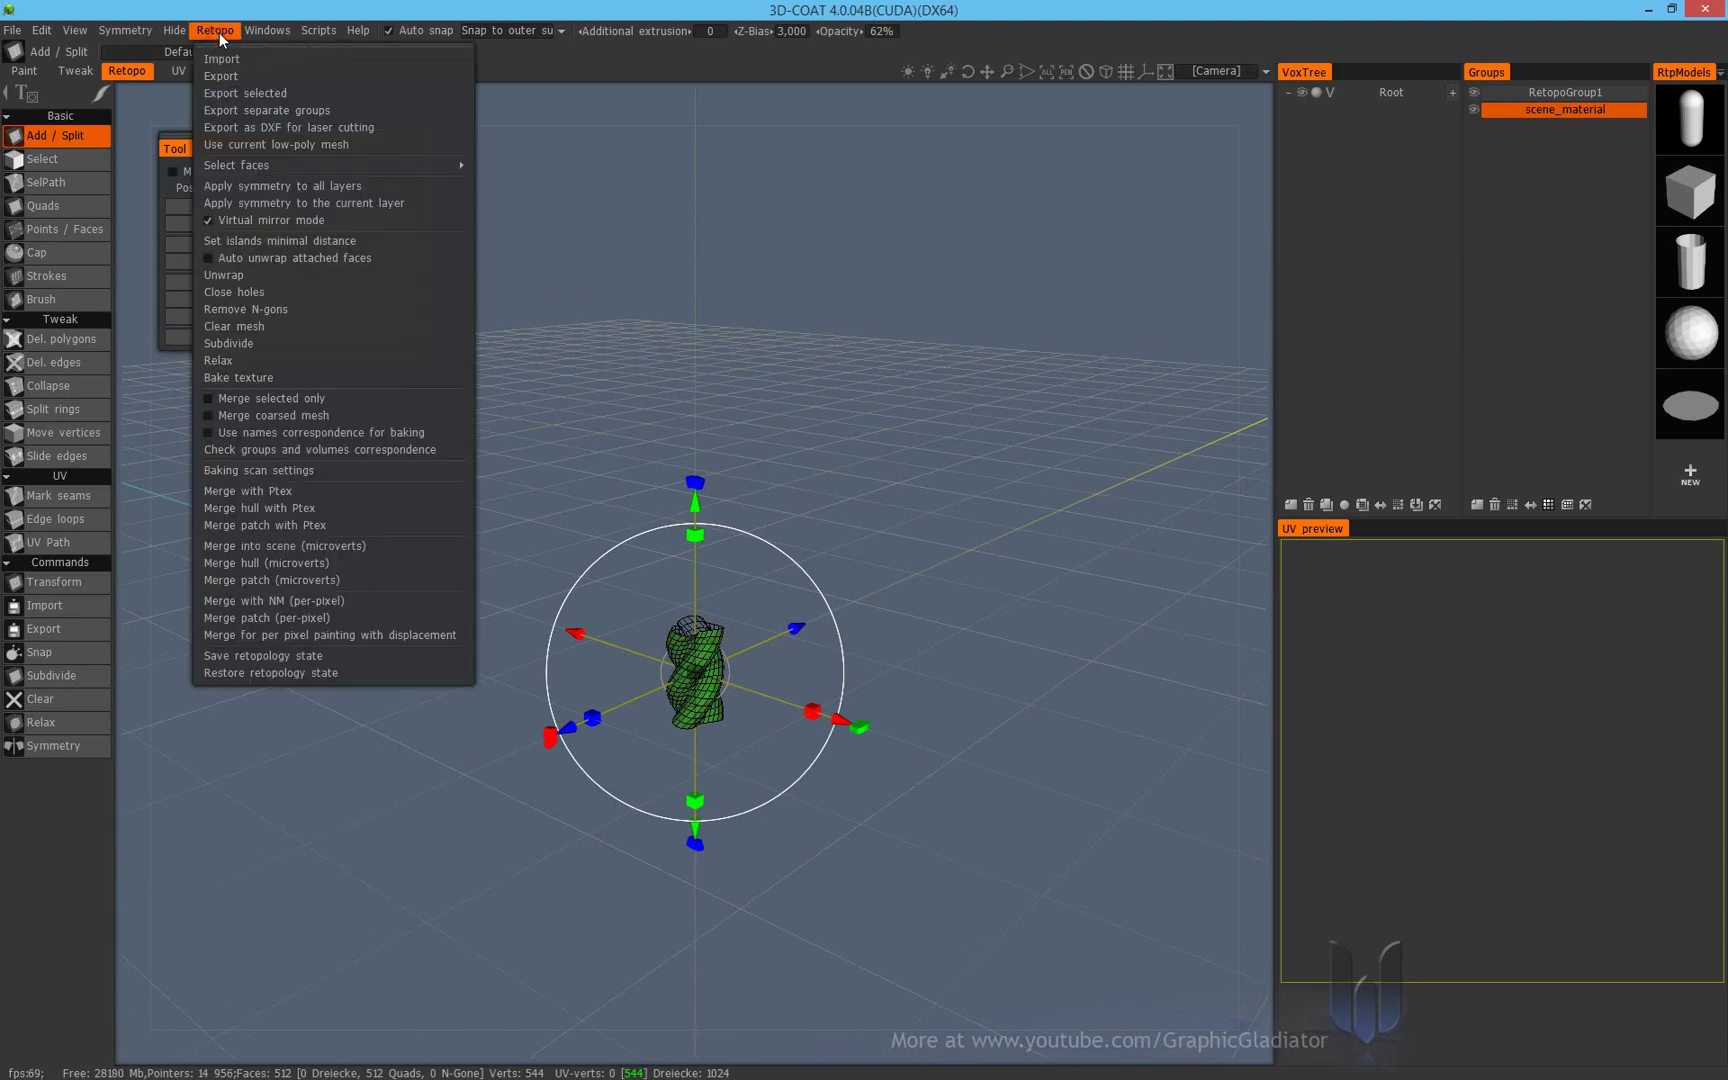
left_click(225, 76)
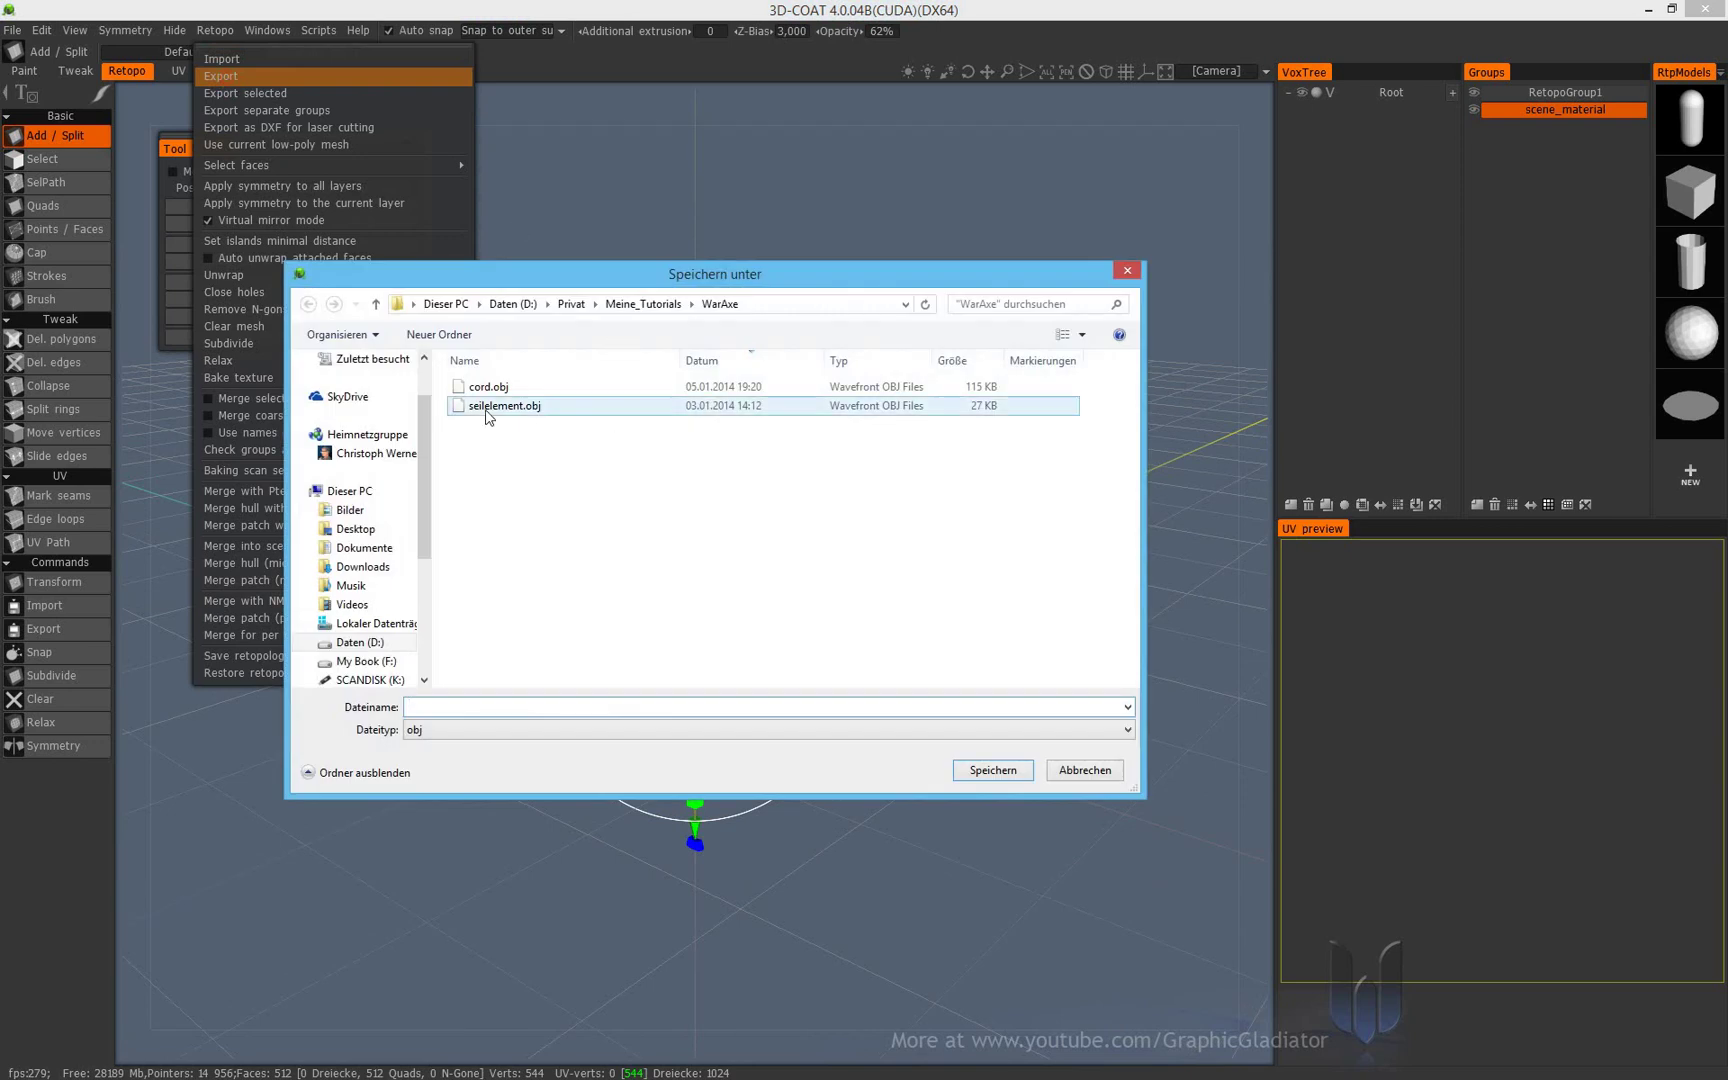
left_click(498, 389)
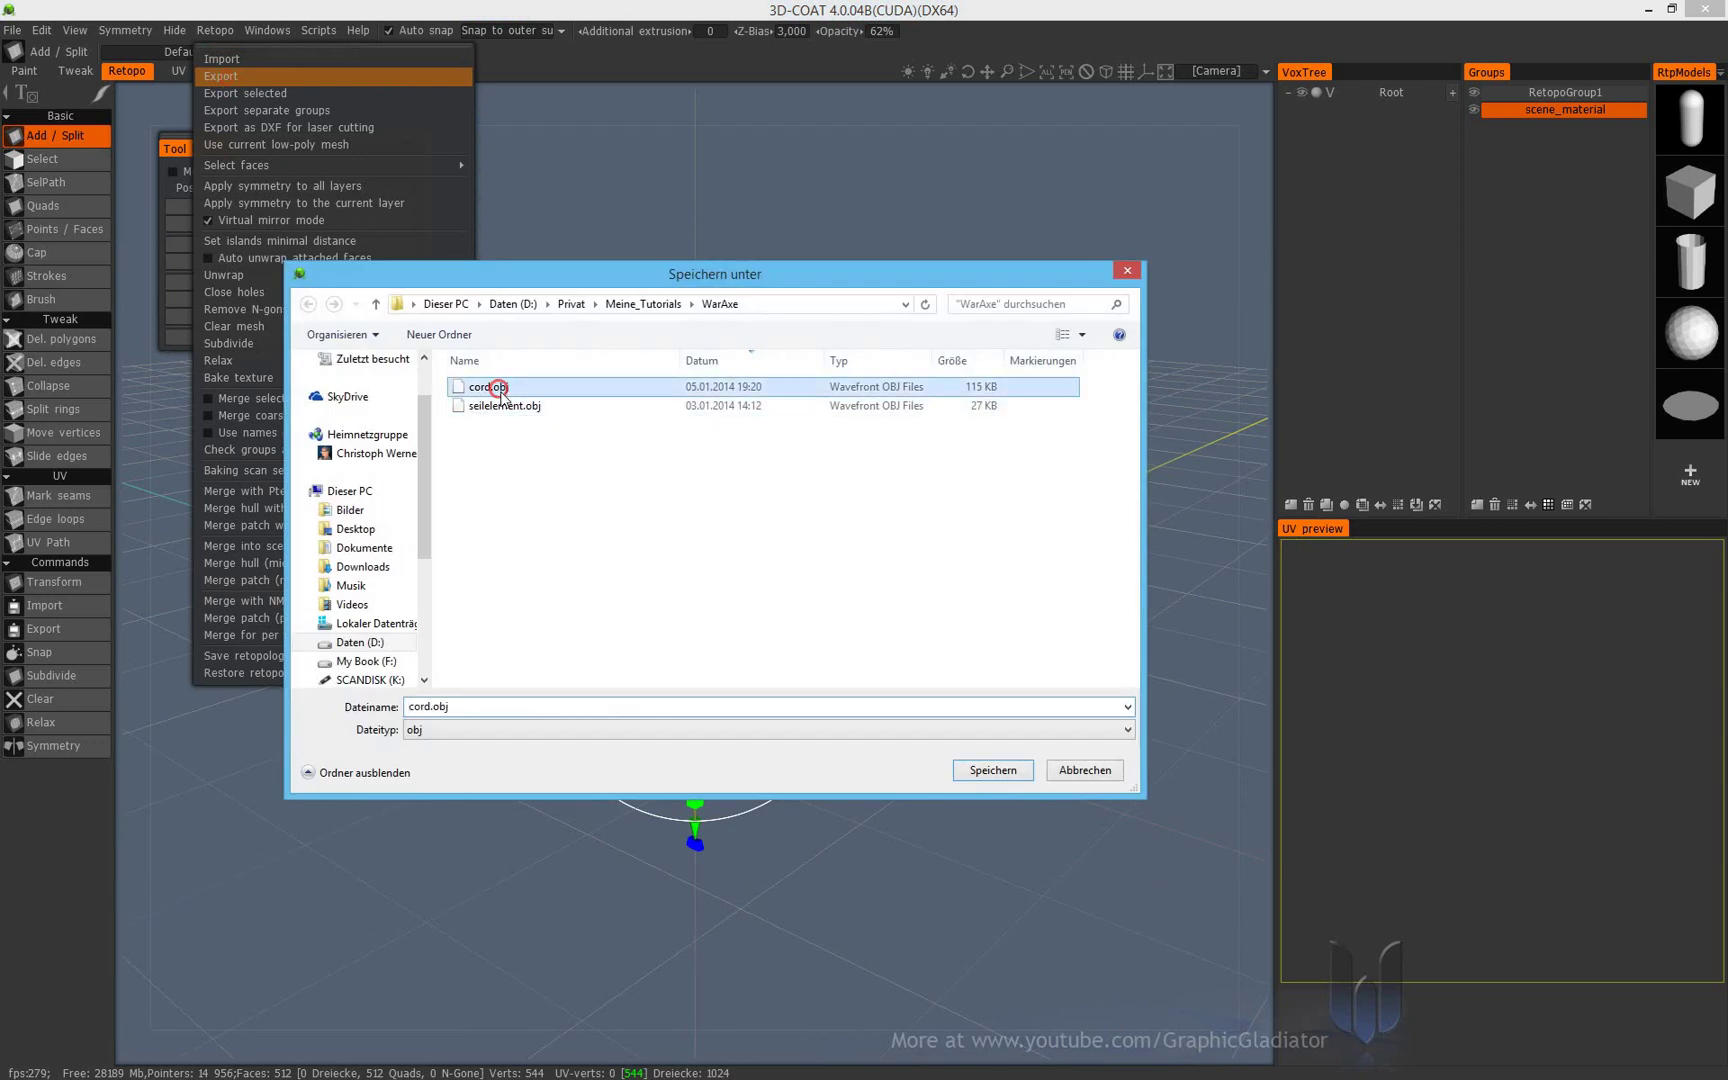
left_click(991, 770)
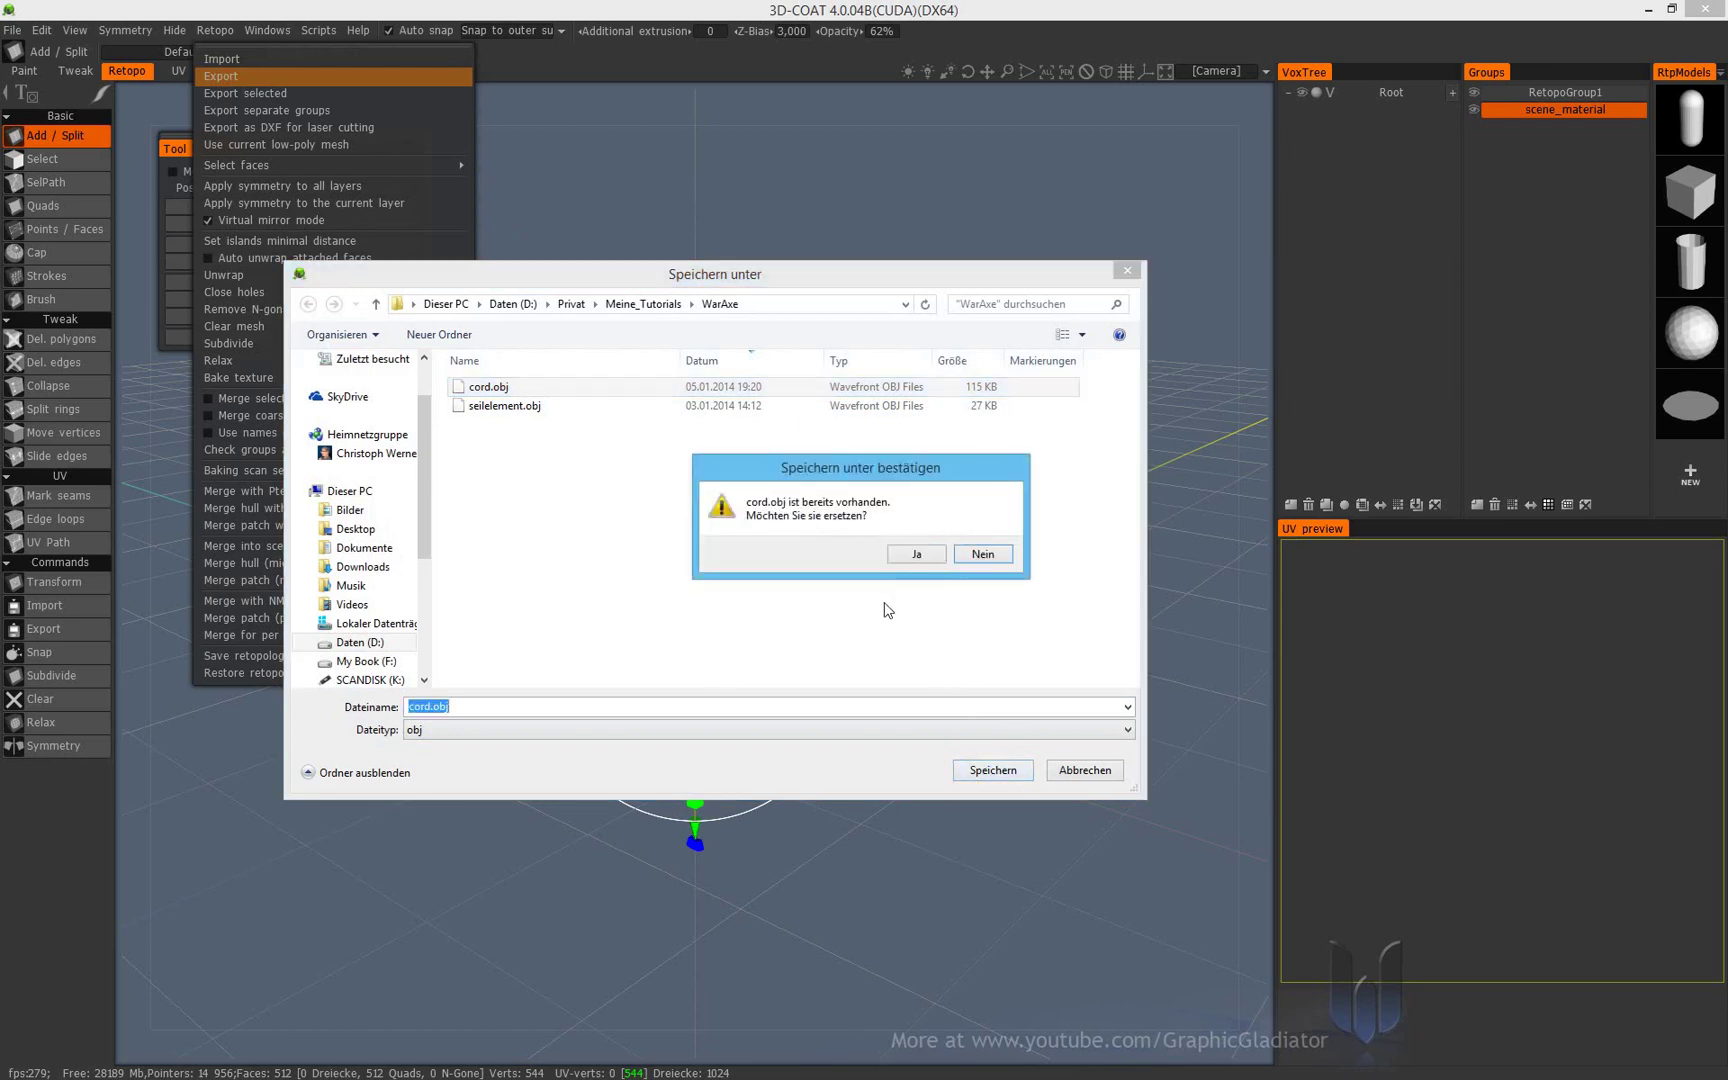
left_click(915, 553)
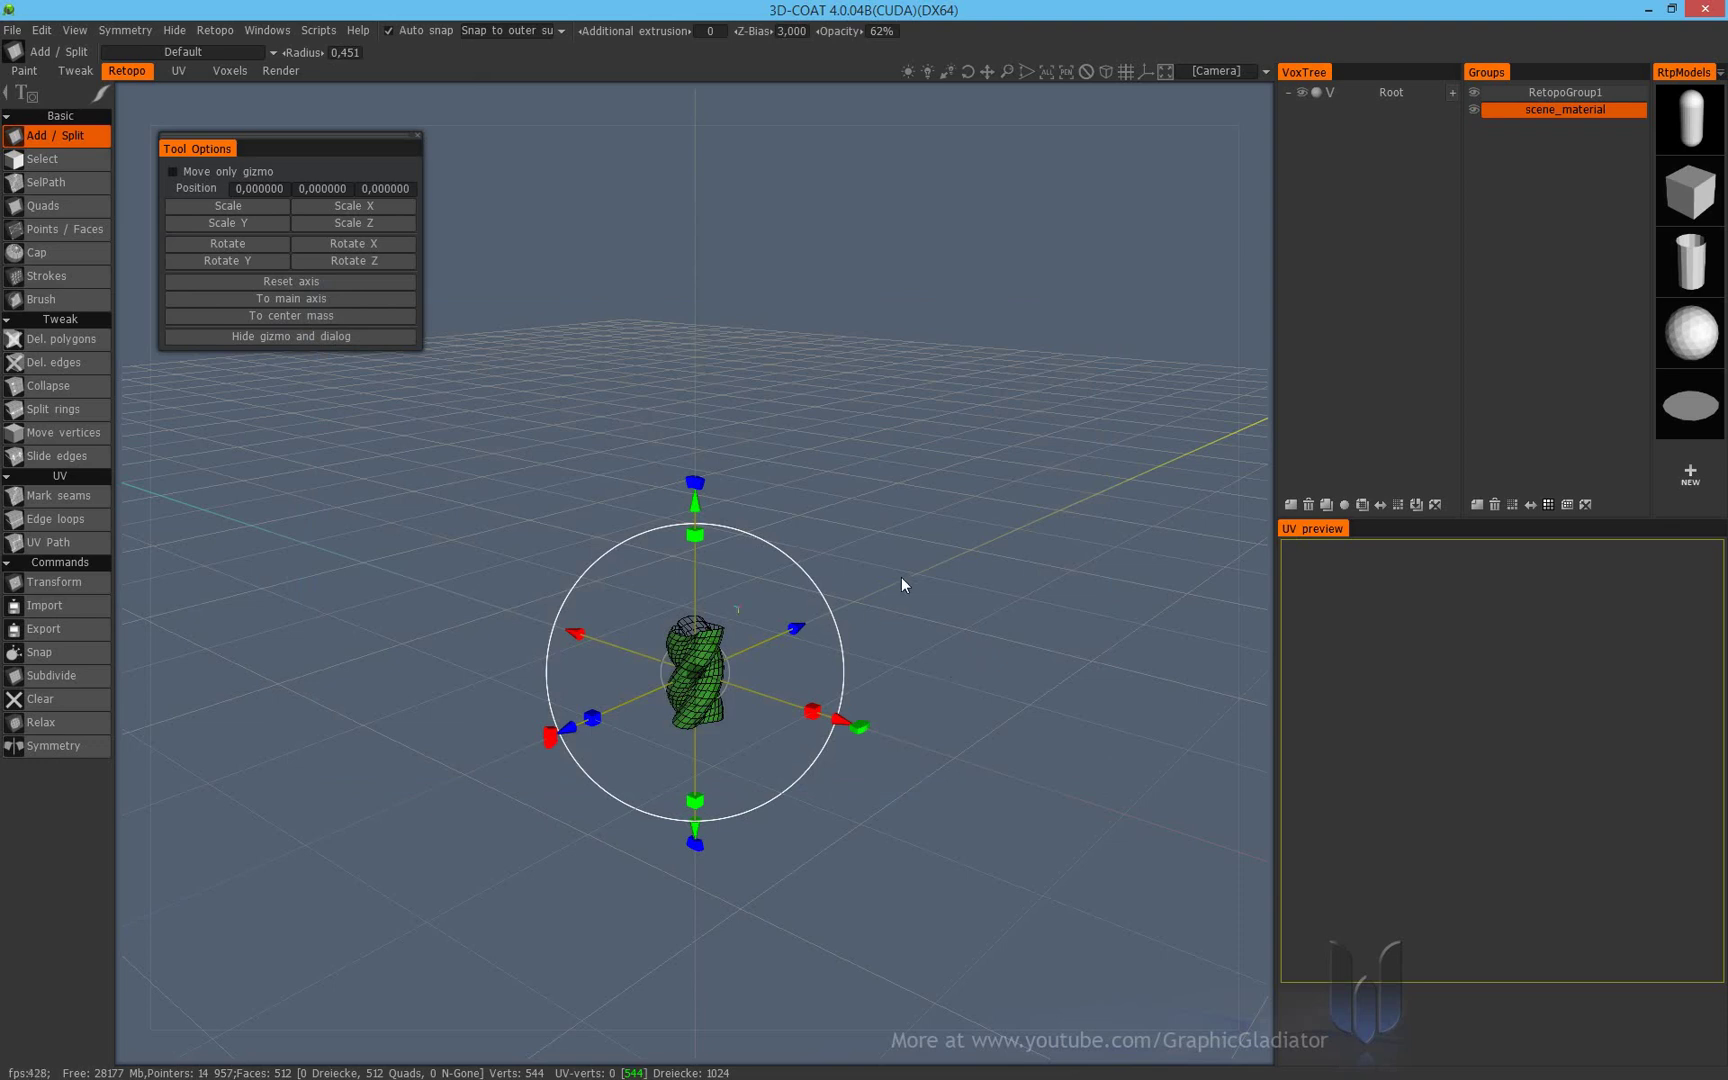
scroll(905, 570, "up", 2)
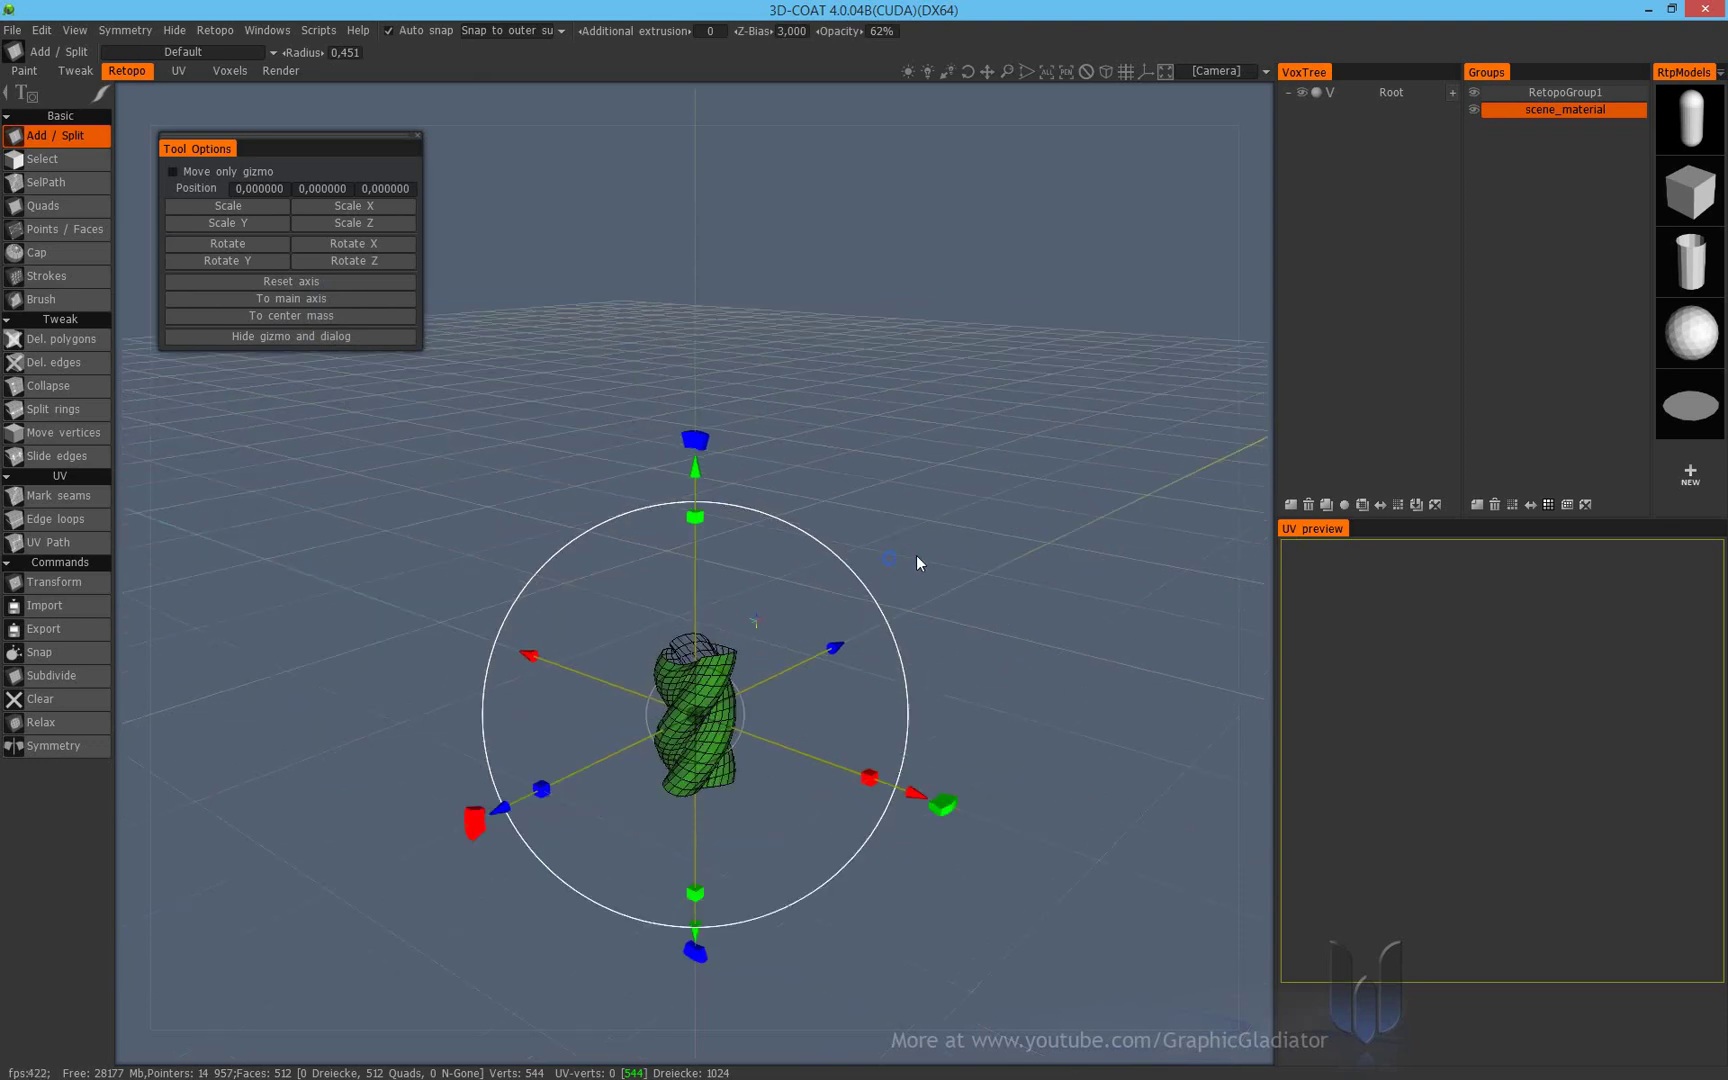
left_click(232, 70)
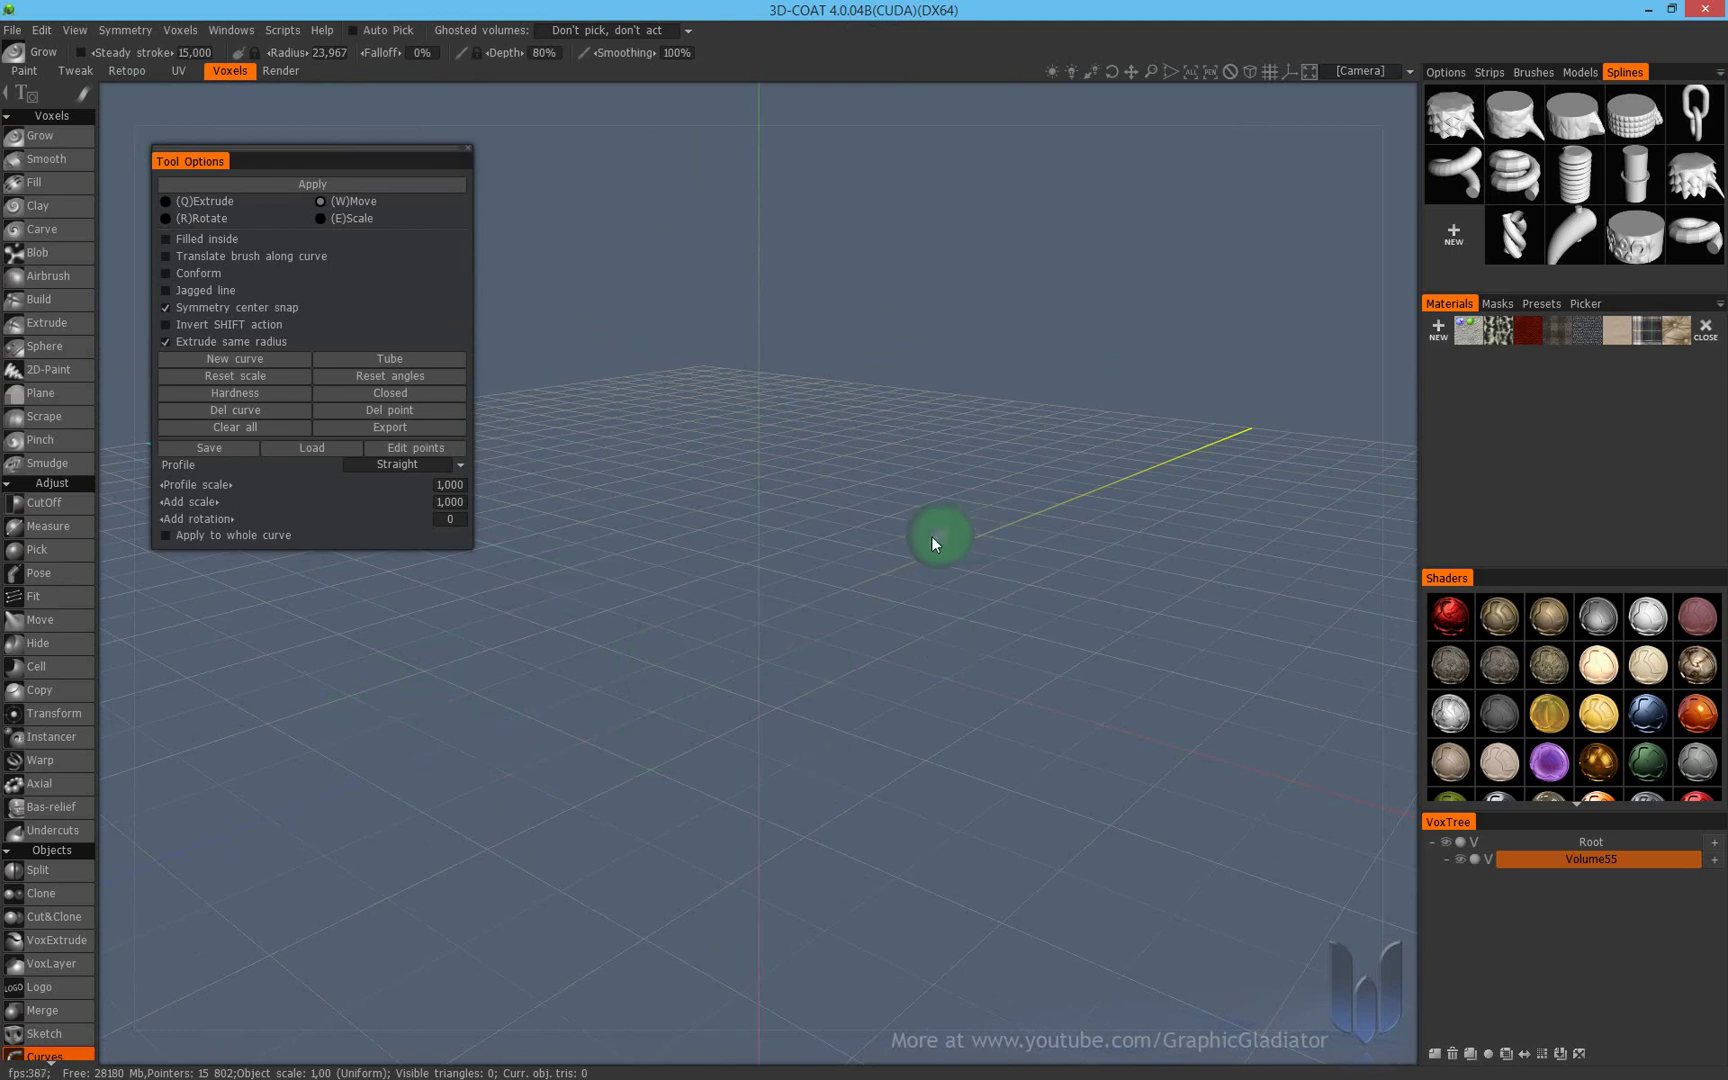
Delete the old twisted spline profile and begin adding cord.obj as a new one
mouse_move(1527, 229)
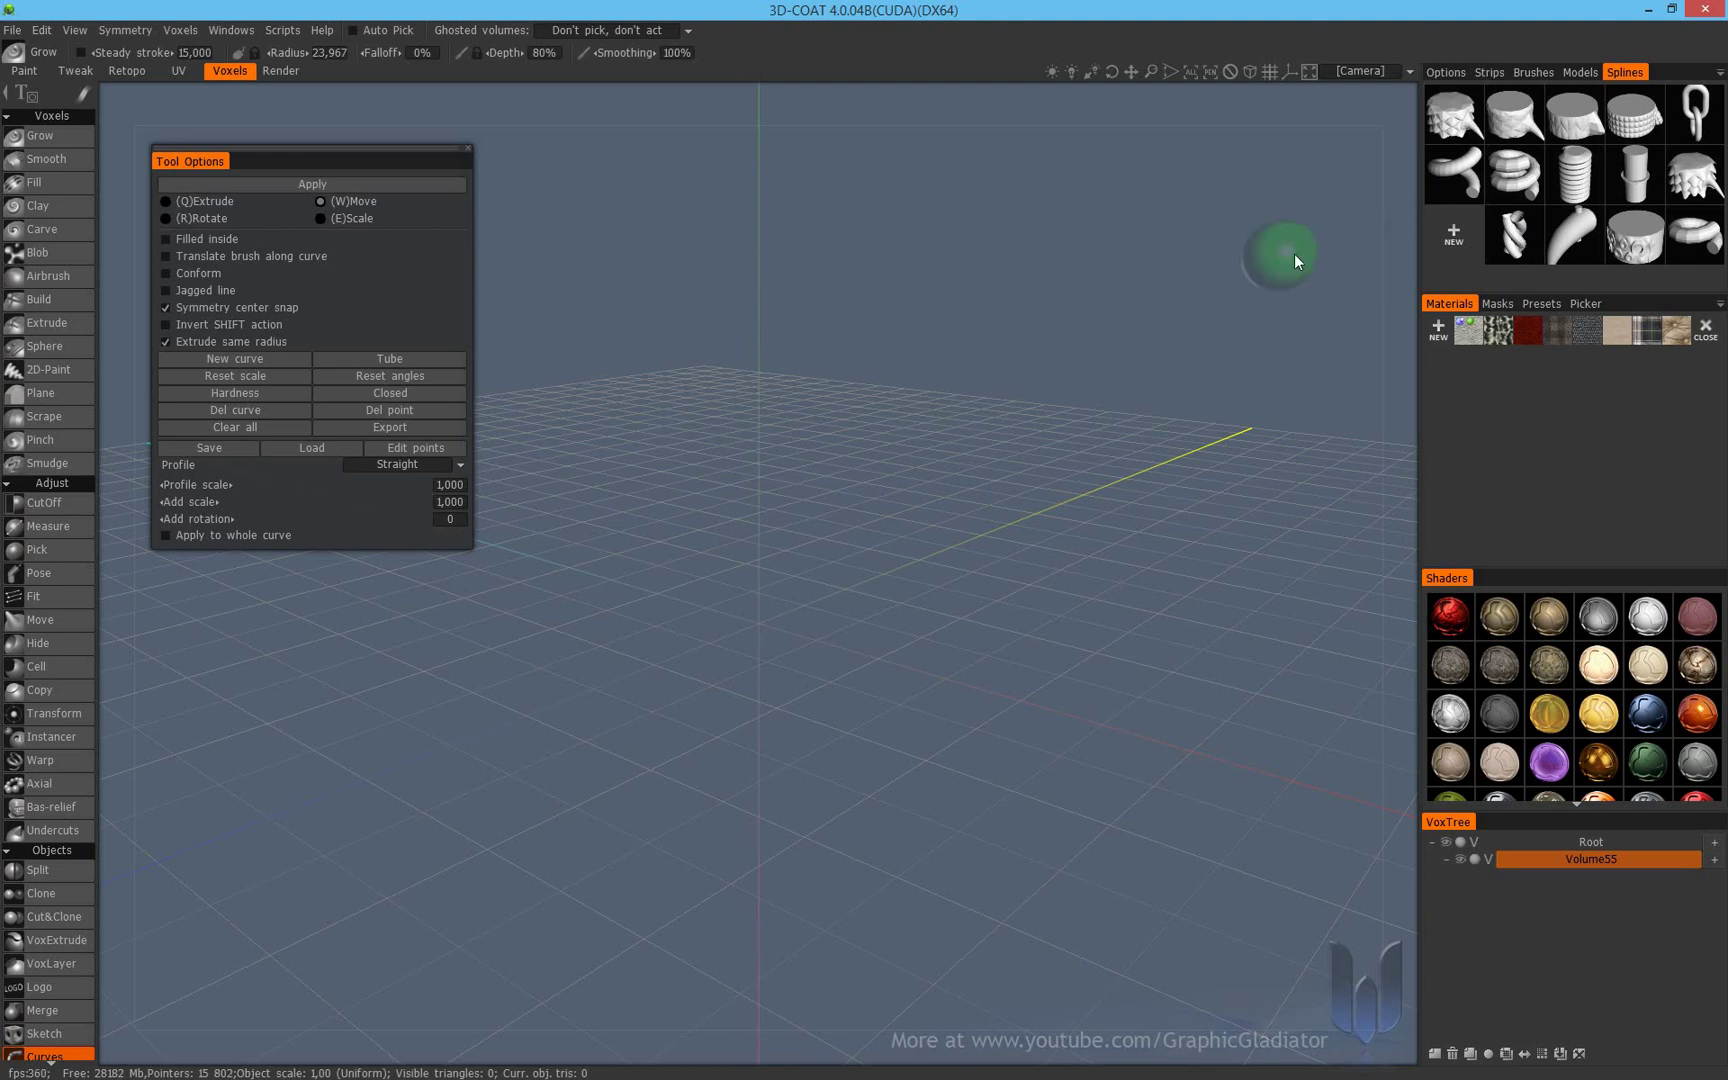
right_click(1527, 240)
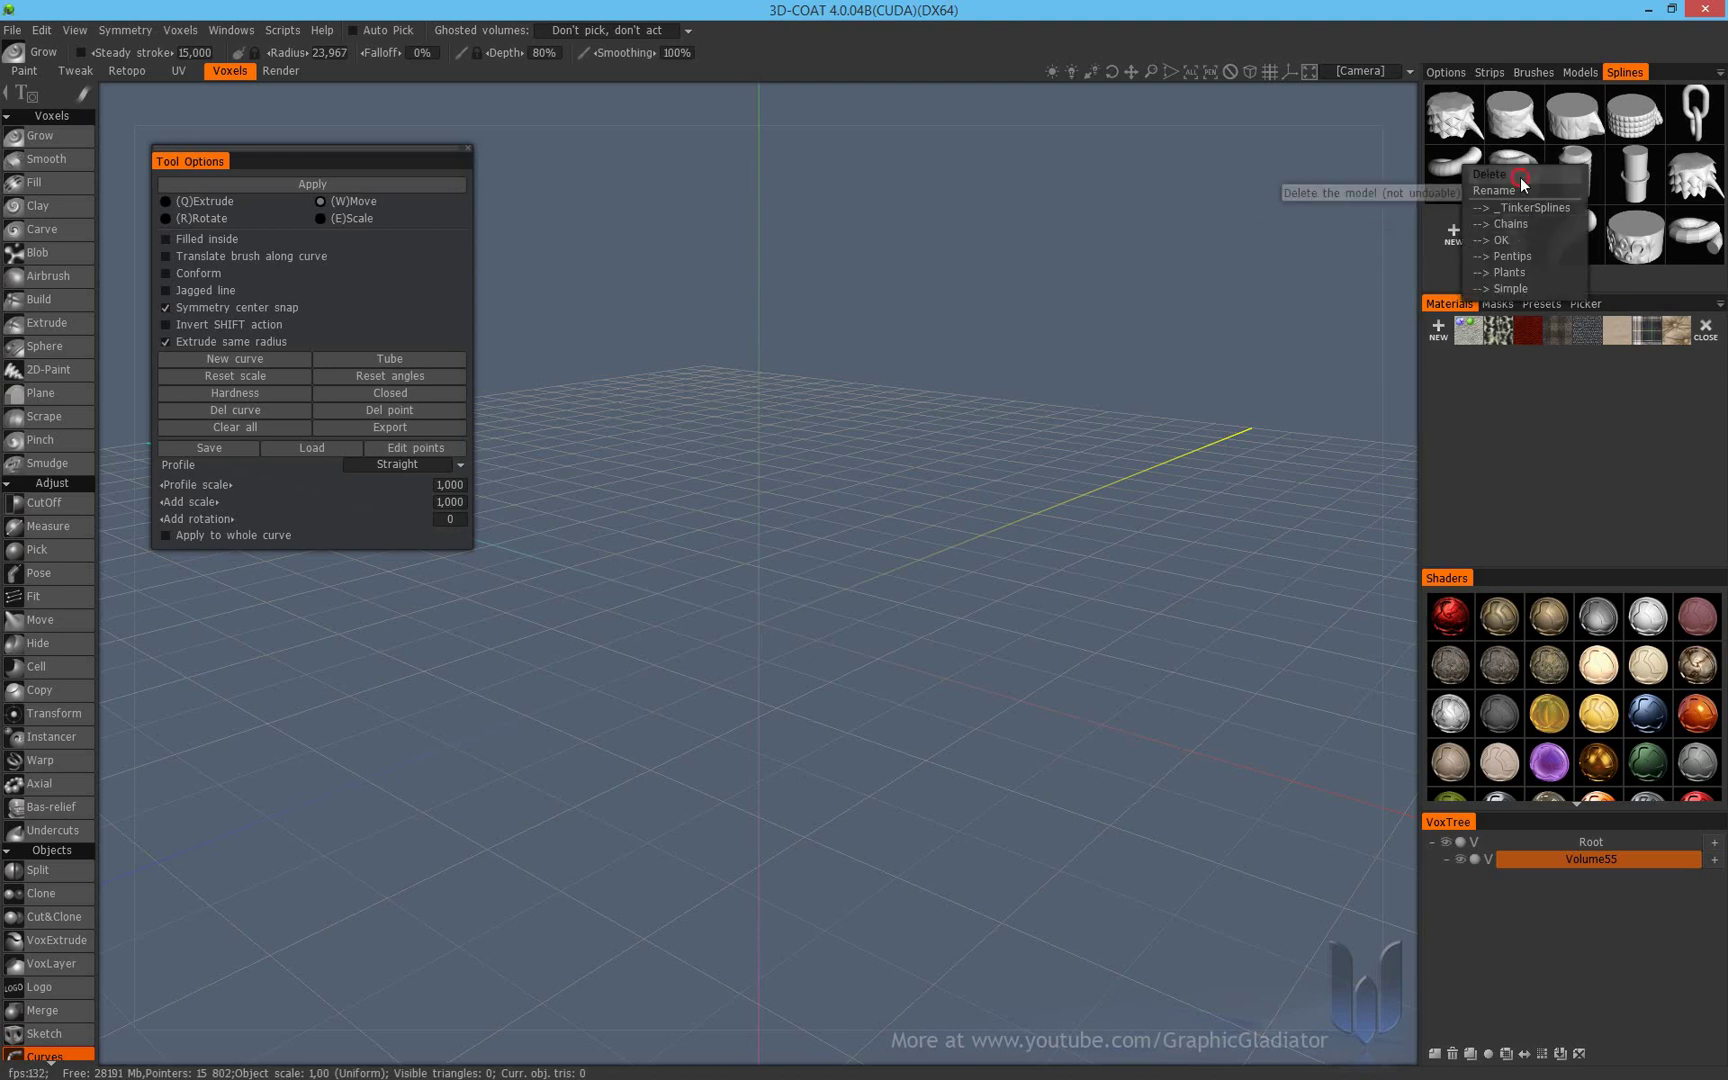
left_click(1520, 175)
left_click(1516, 240)
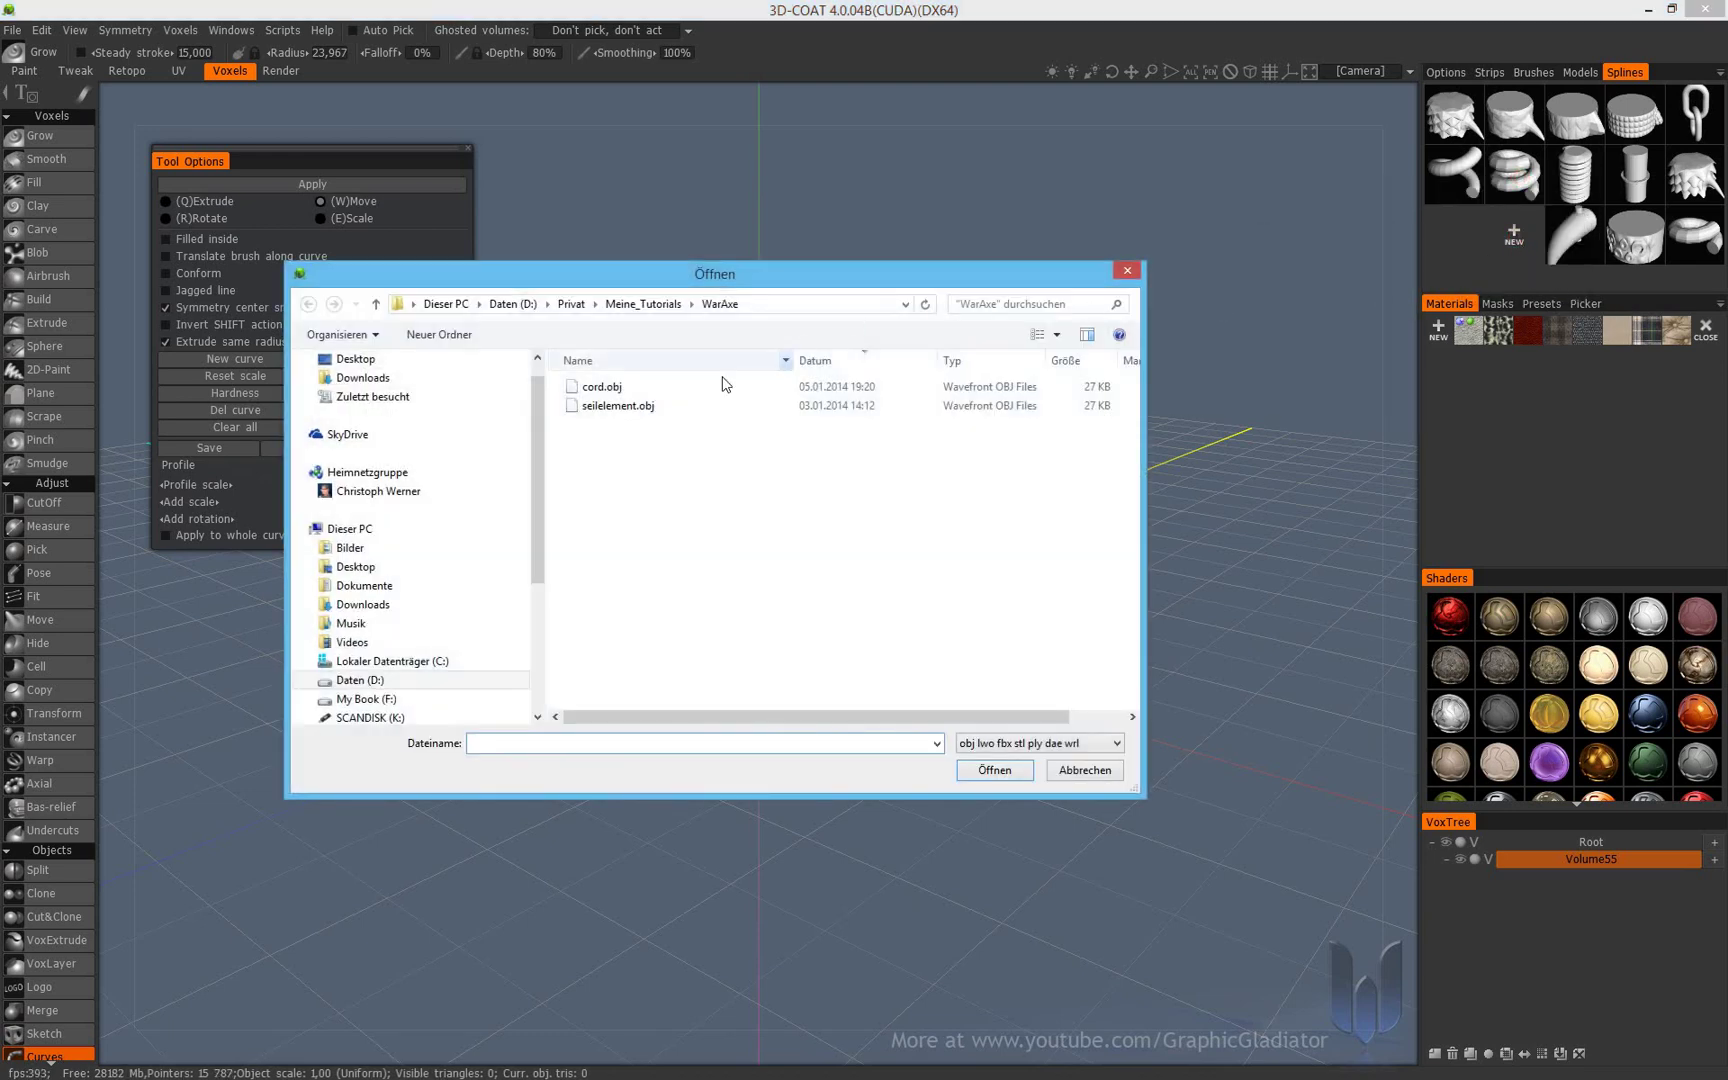
left_click(615, 387)
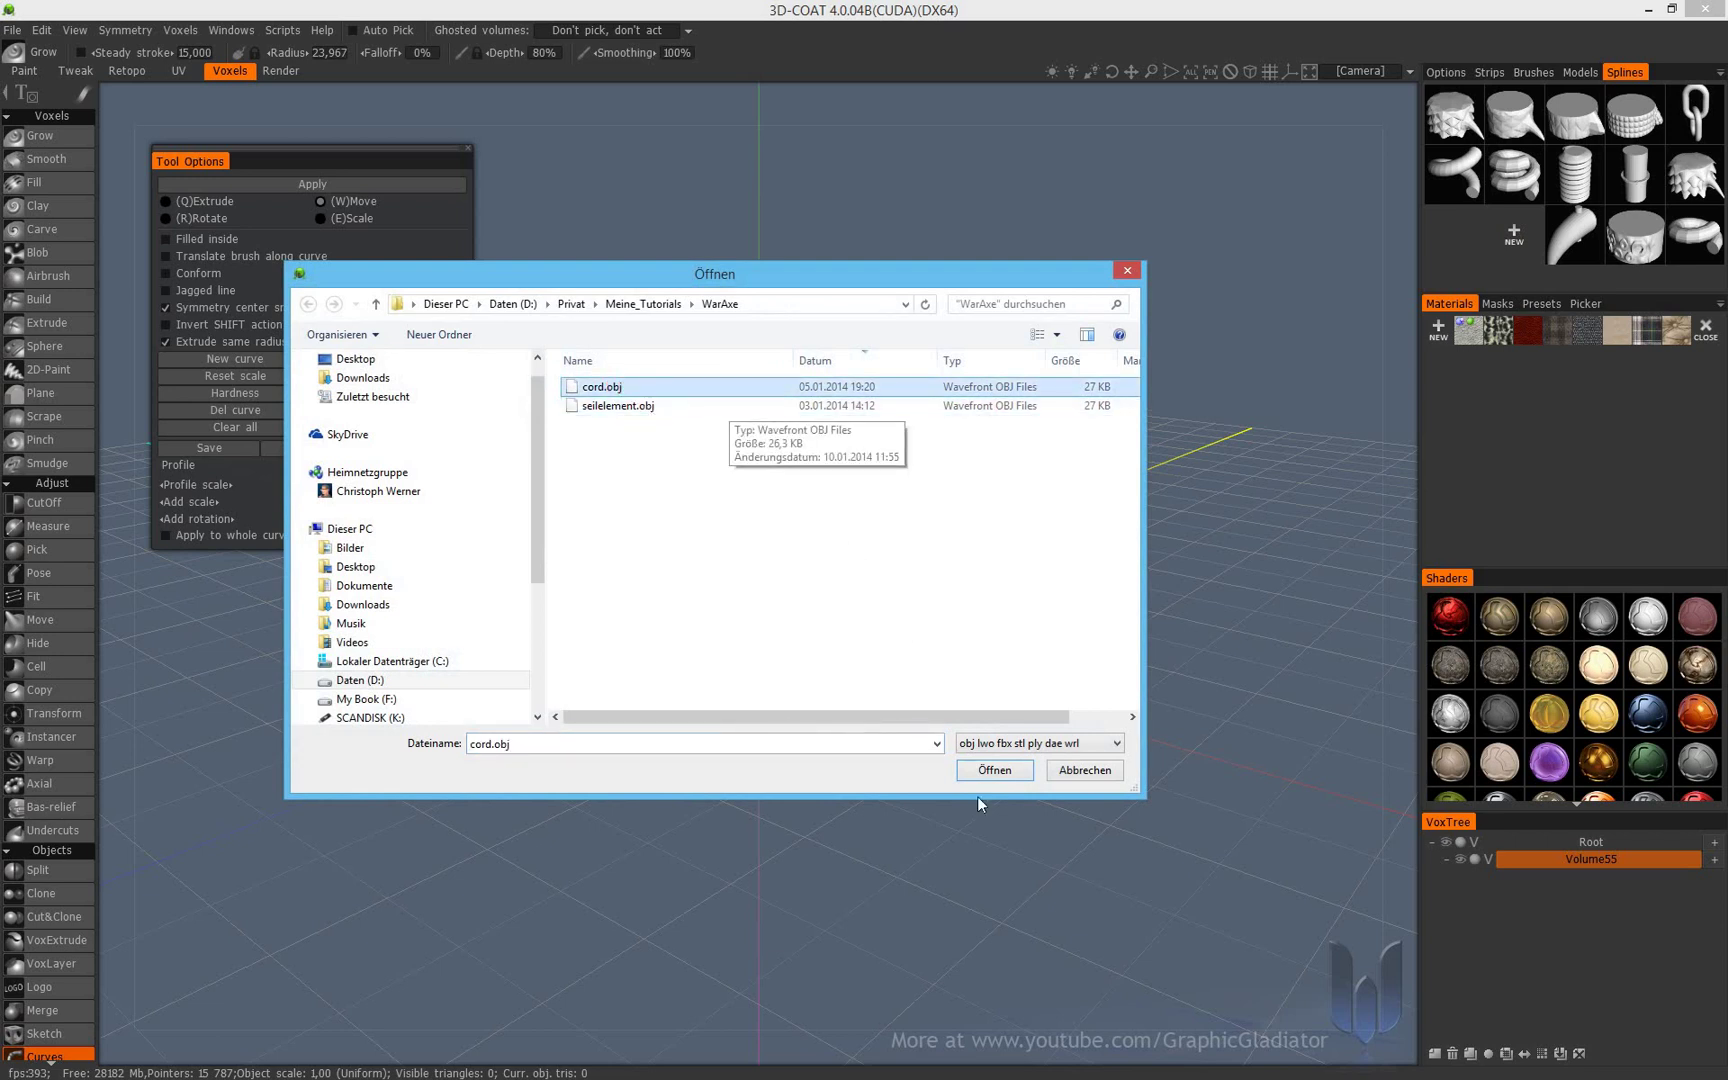
Open cord.obj, inspect its seams, and set Step Y to 0,965
left_click(1020, 772)
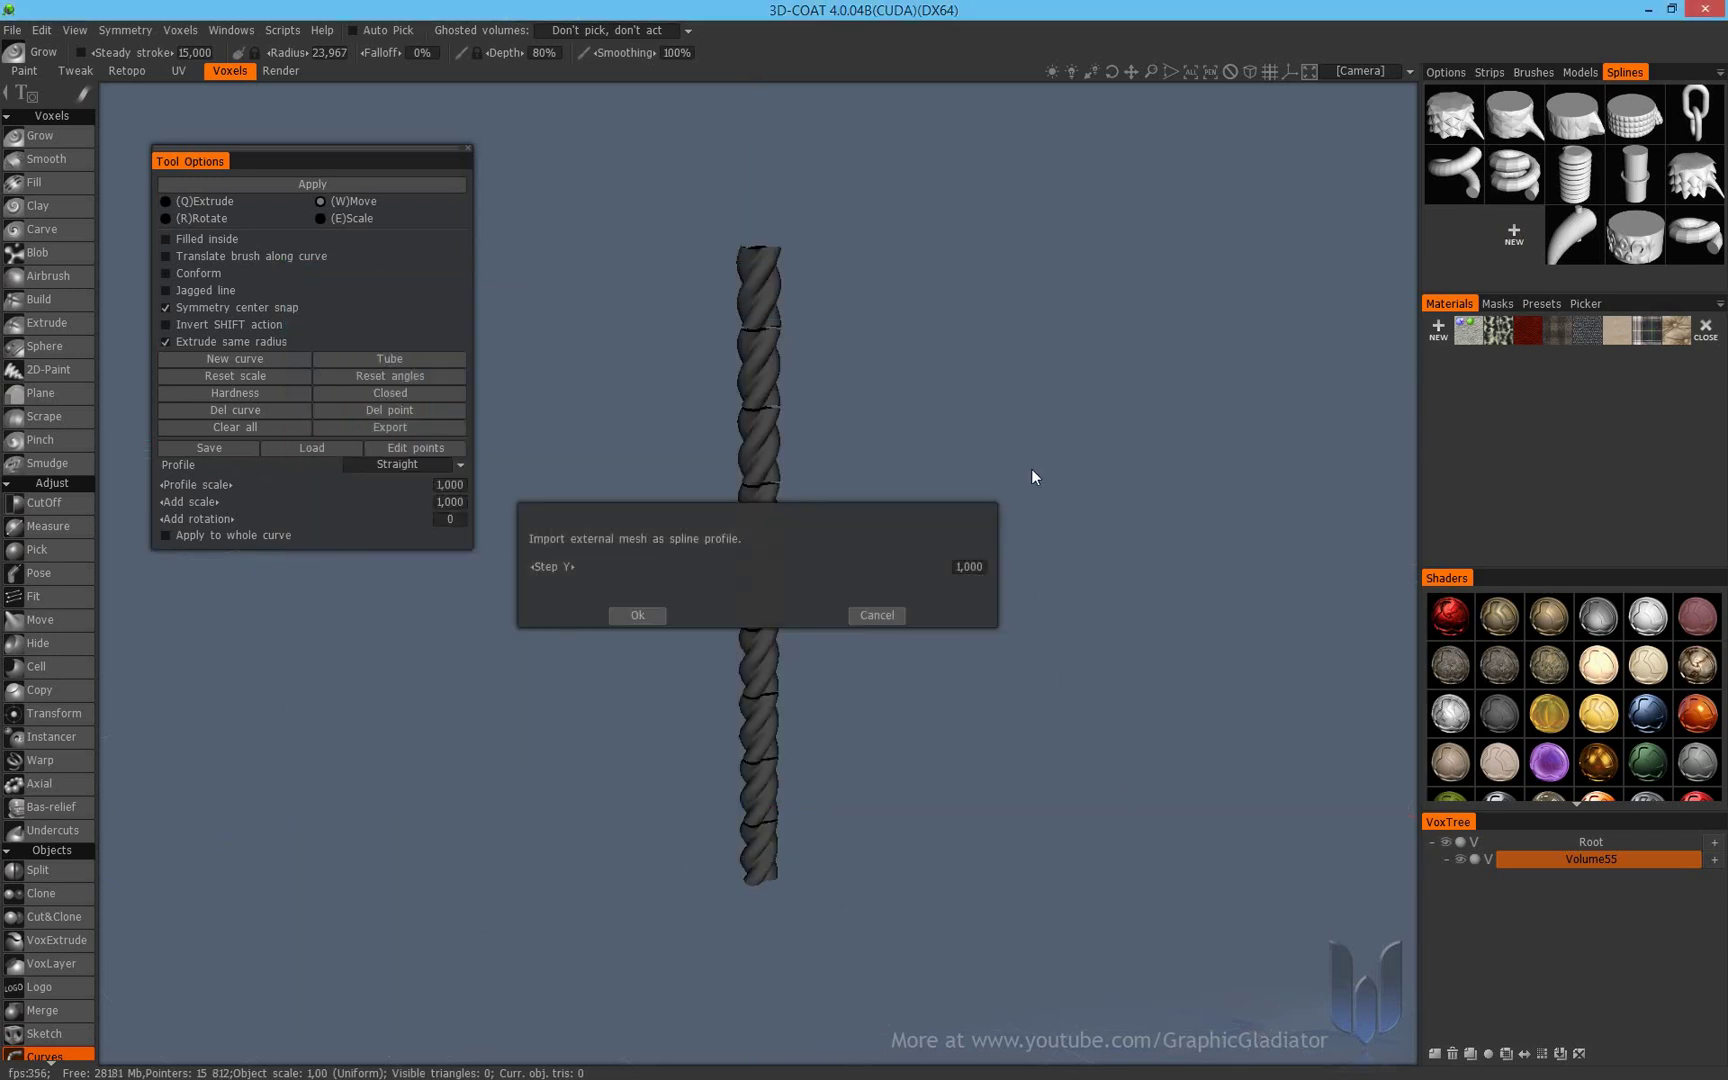
scroll(900, 404, "up", 6)
left_click_drag(913, 386, 1148, 308)
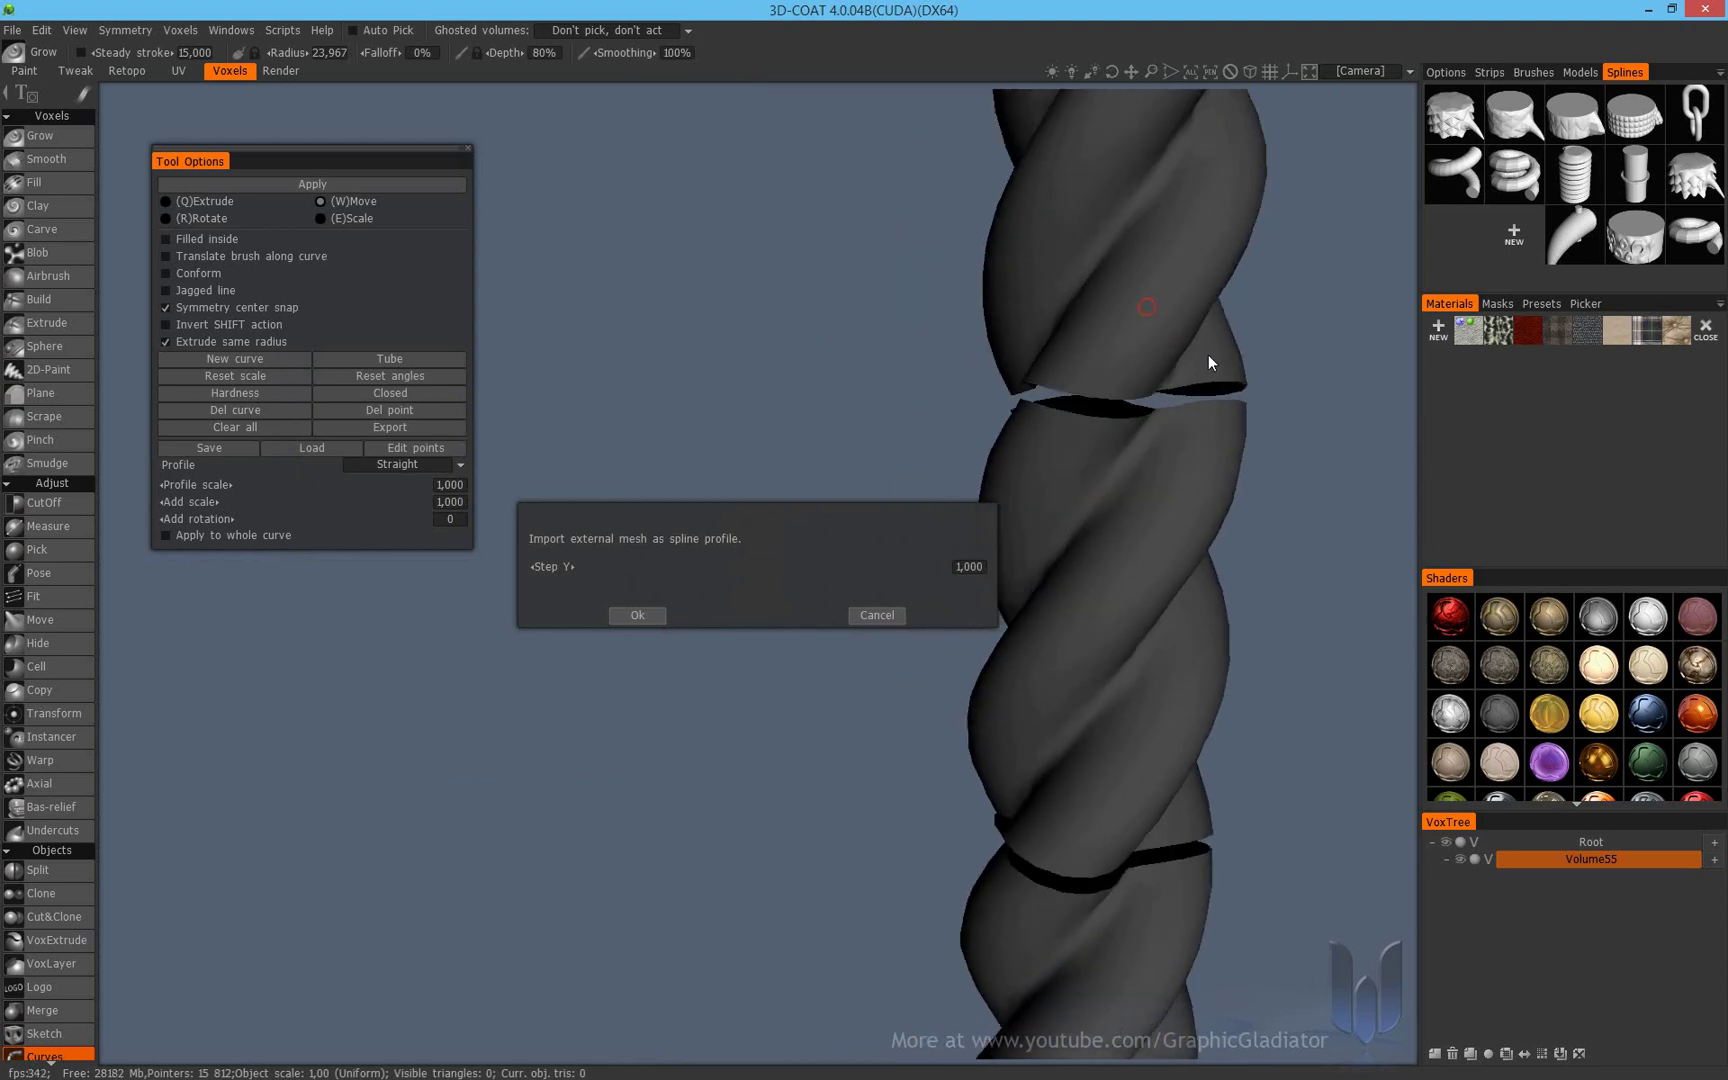
left_click(968, 566)
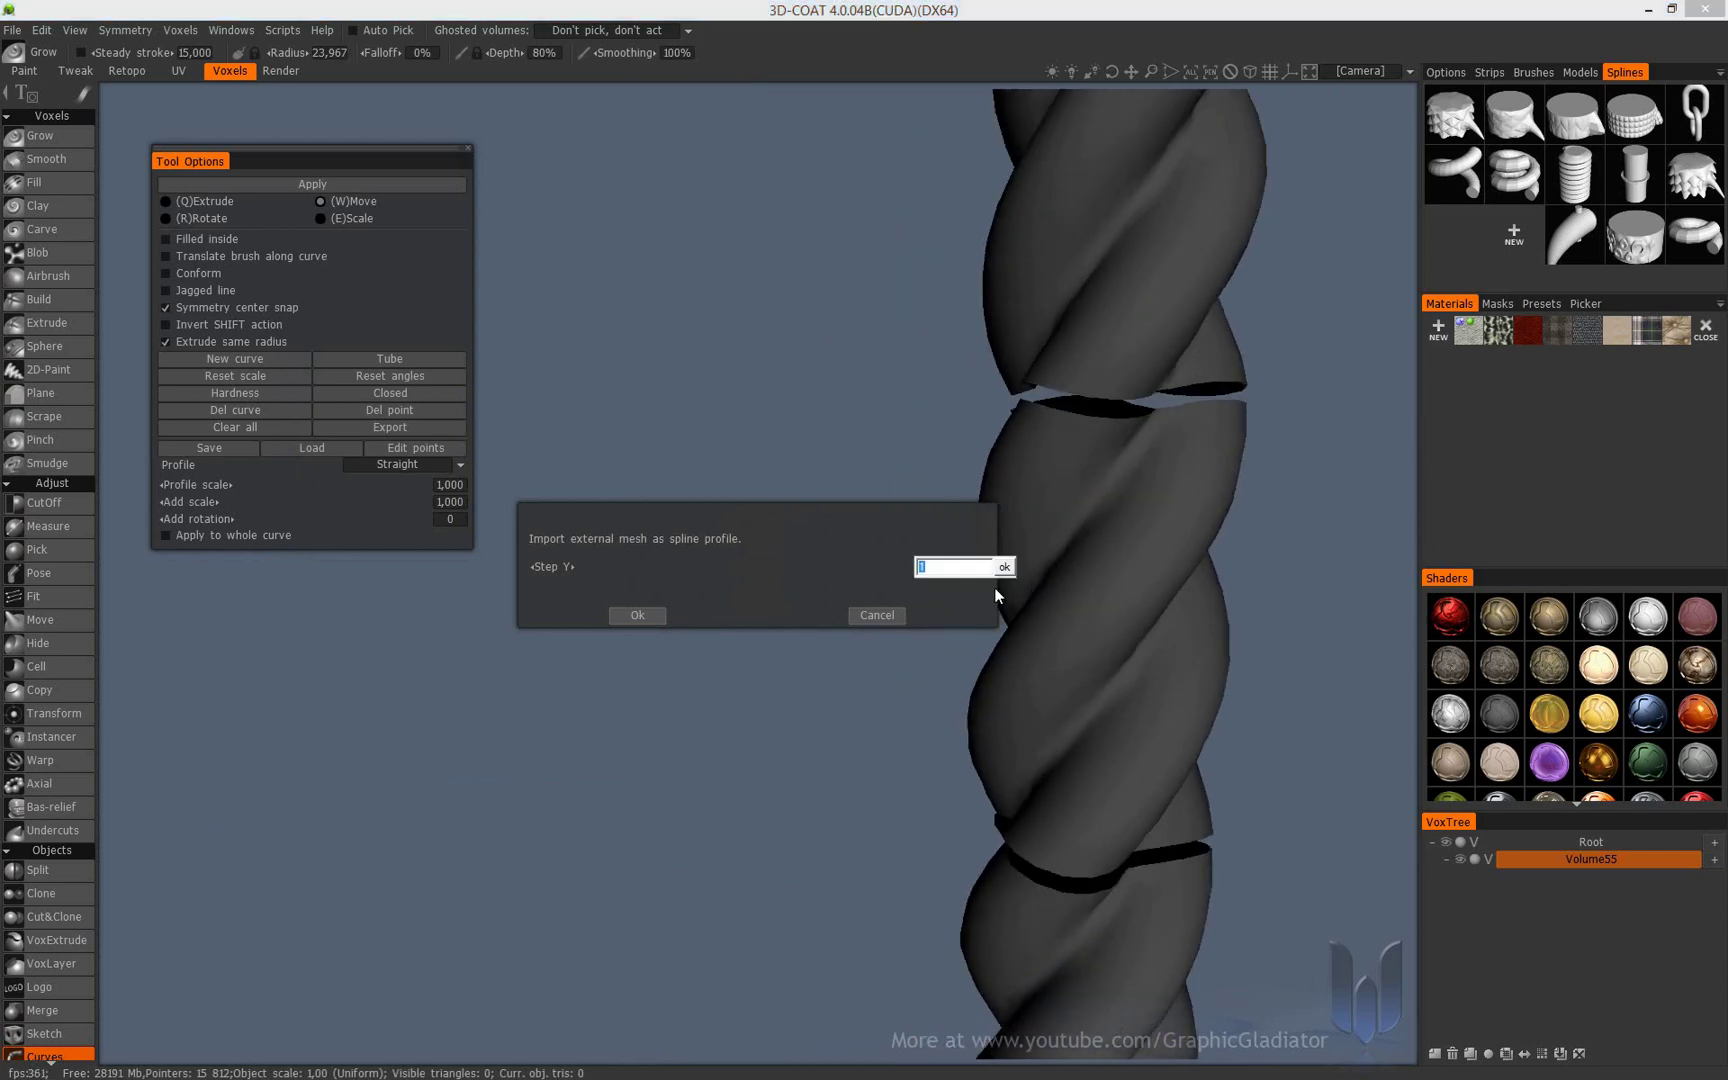
type("0.9")
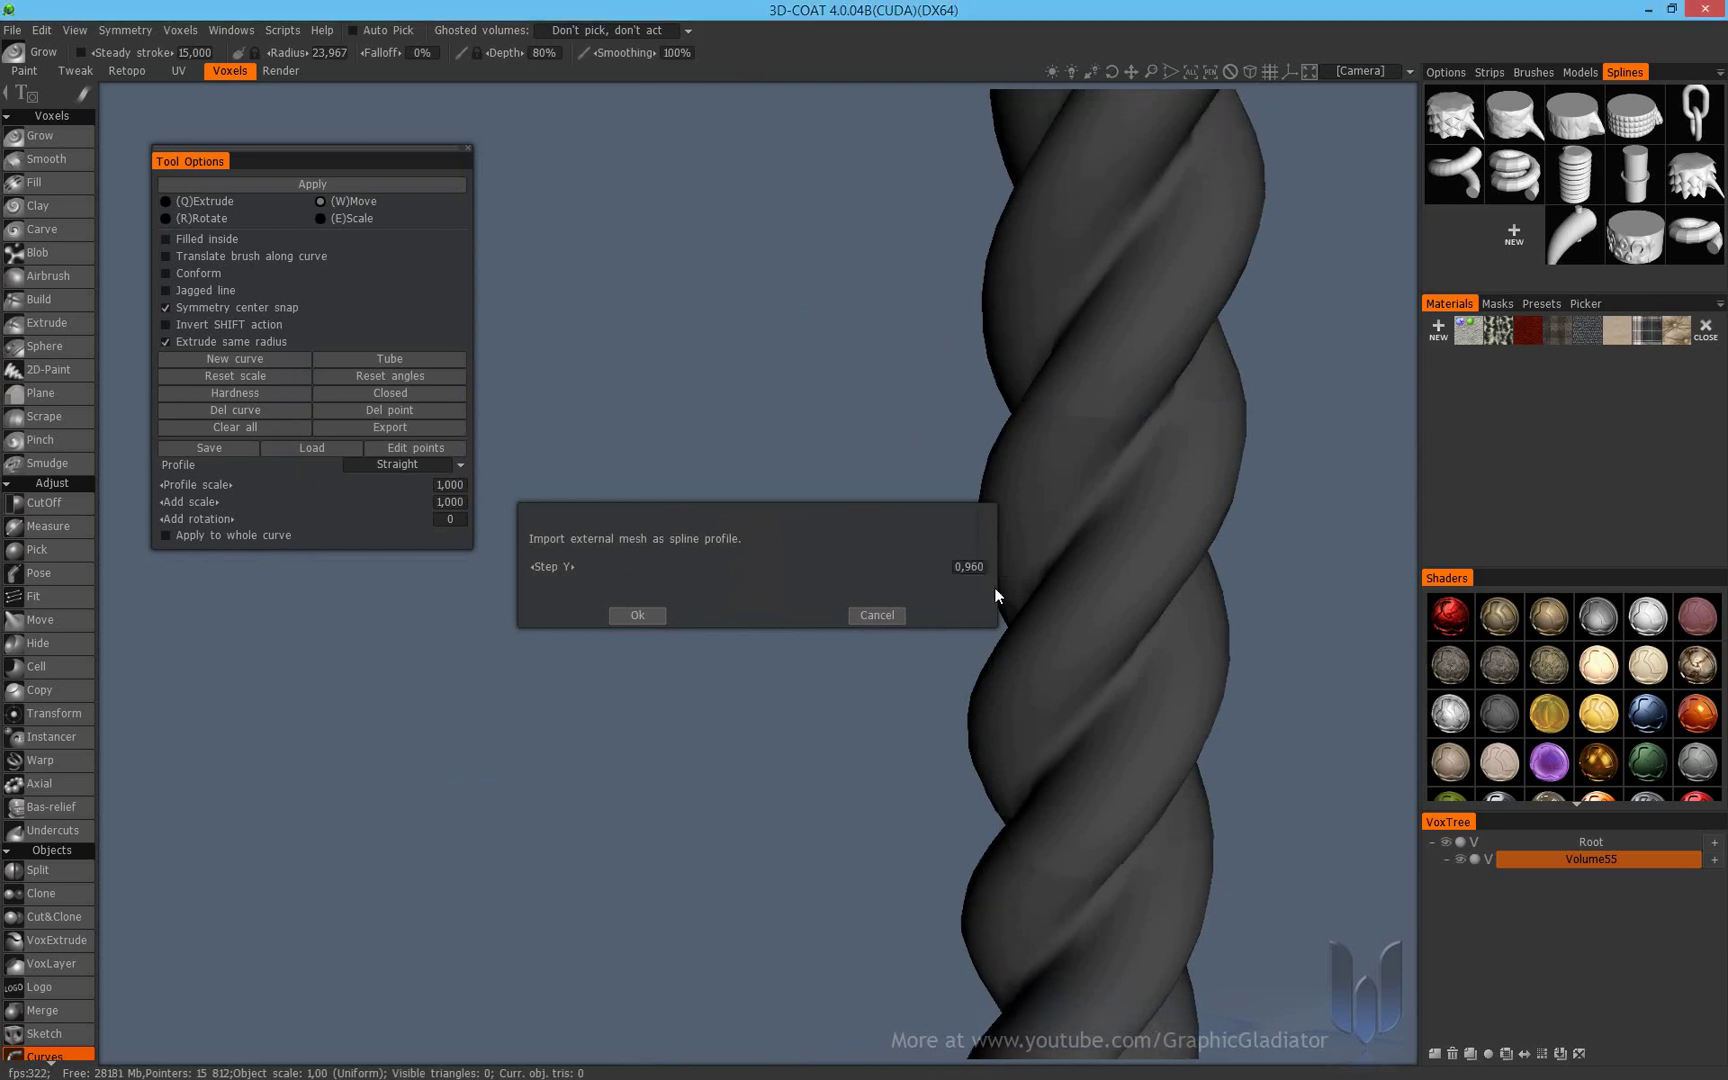
double_click(973, 567)
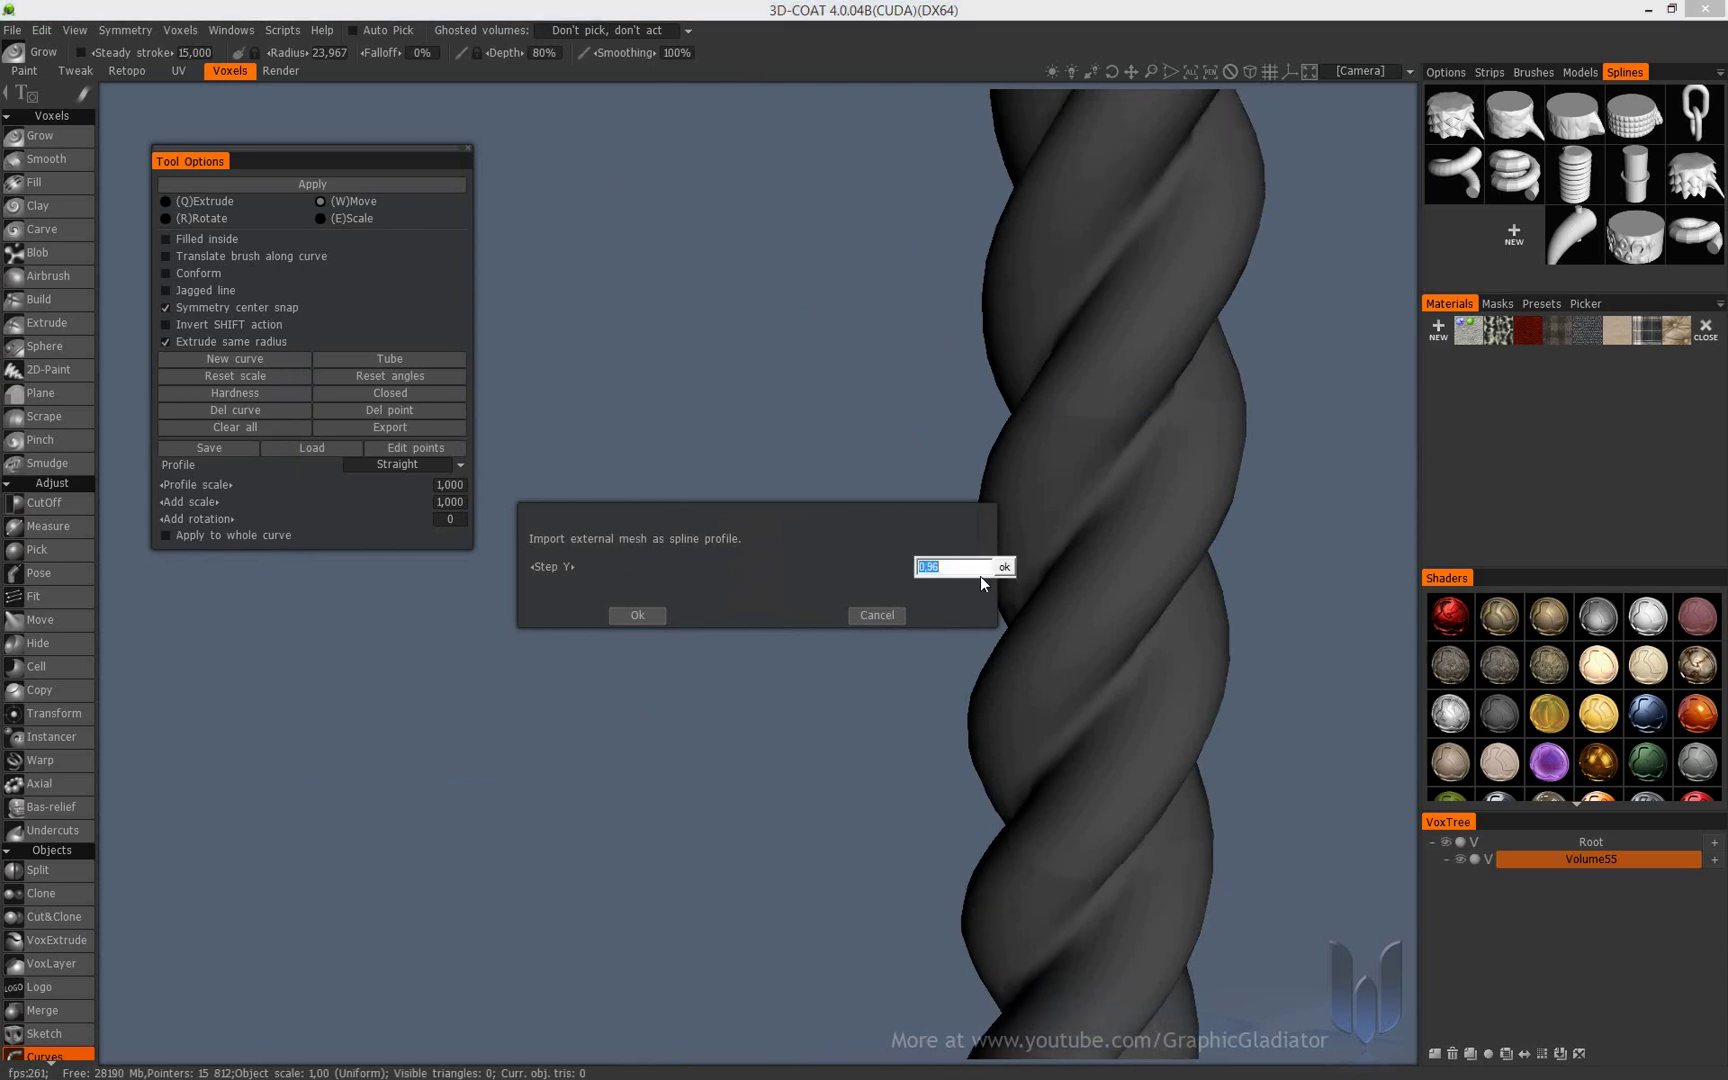
type("5")
key("Return")
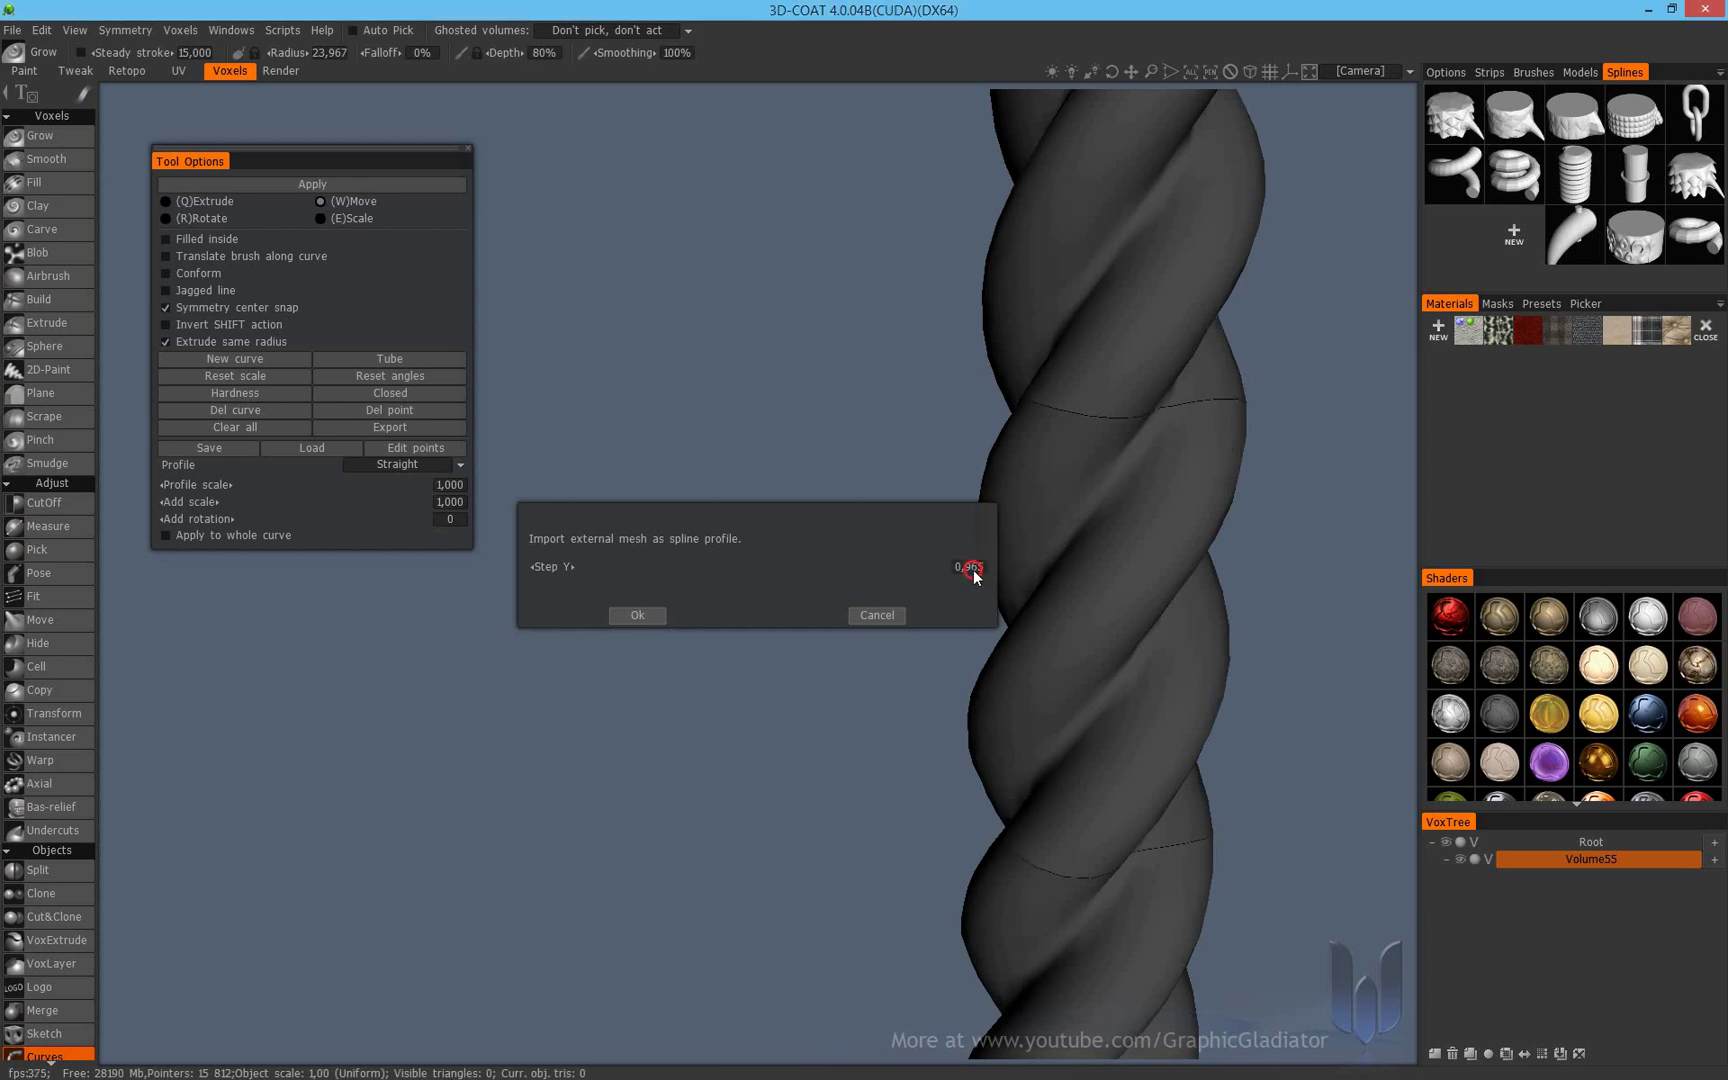
Refine Step Y through 0,964 down to 0,963 and complete the profile import
double_click(970, 567)
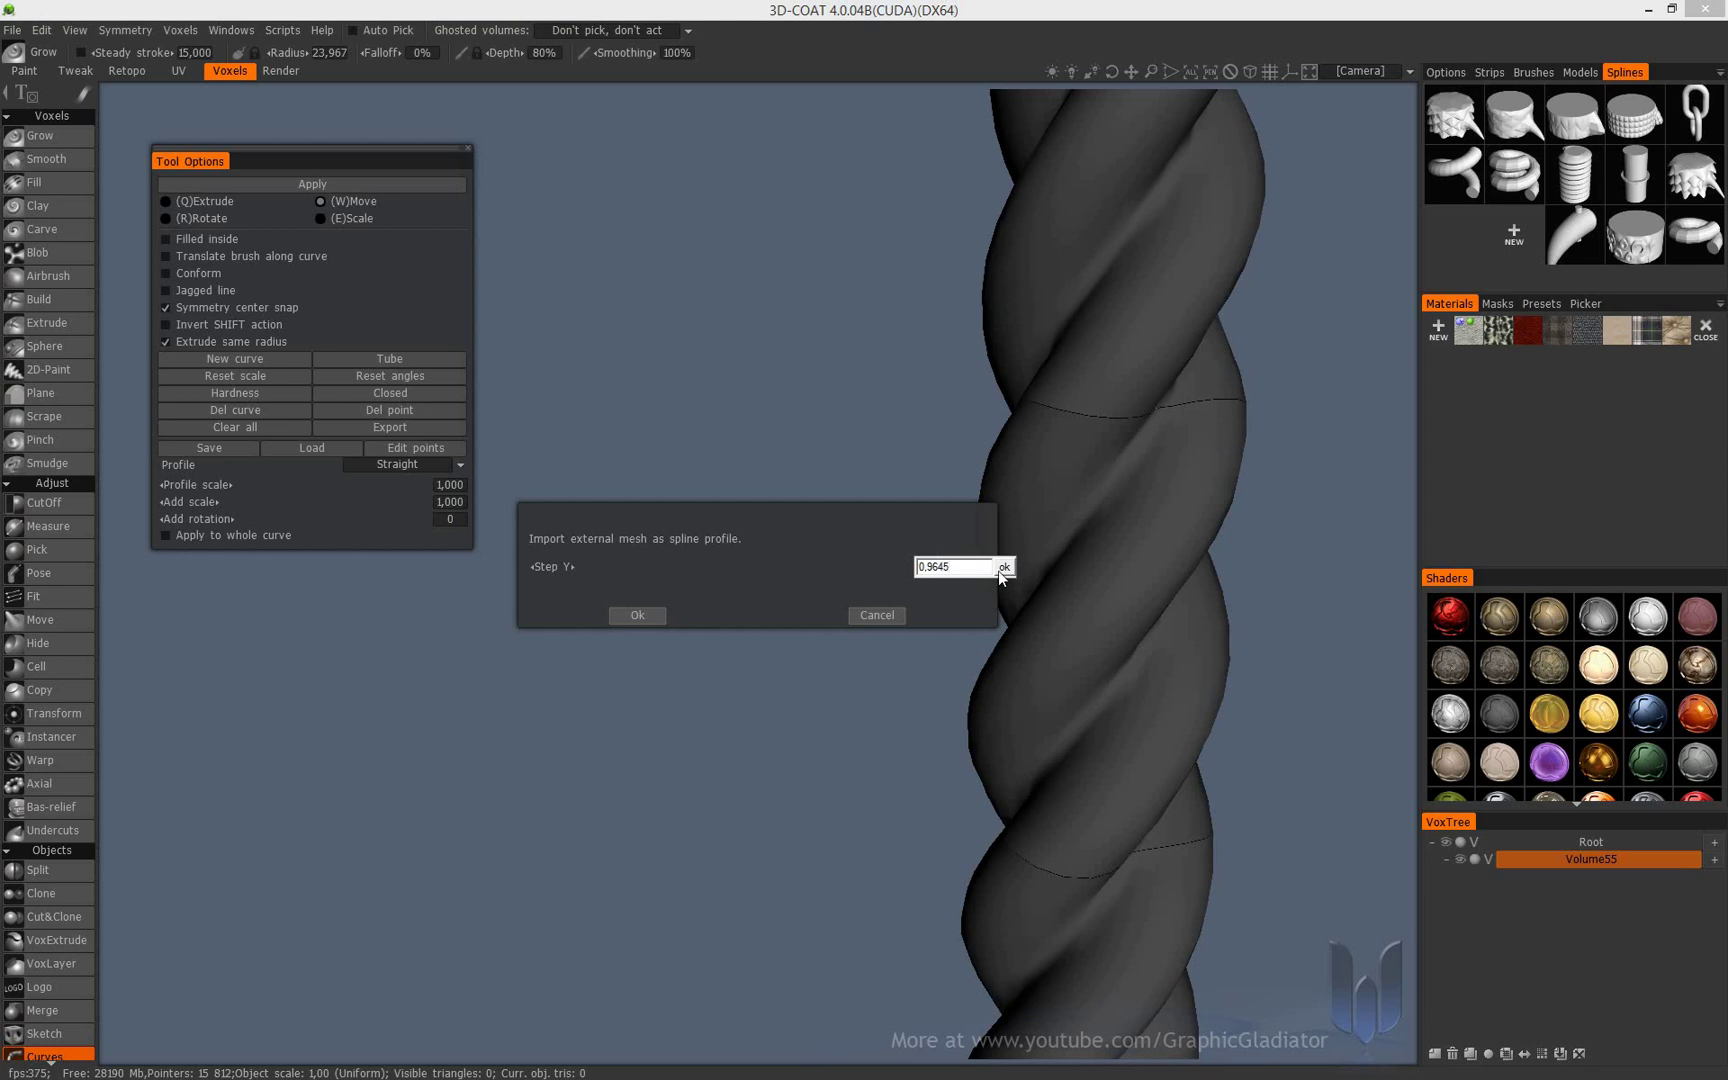
left_click(1002, 568)
double_click(972, 567)
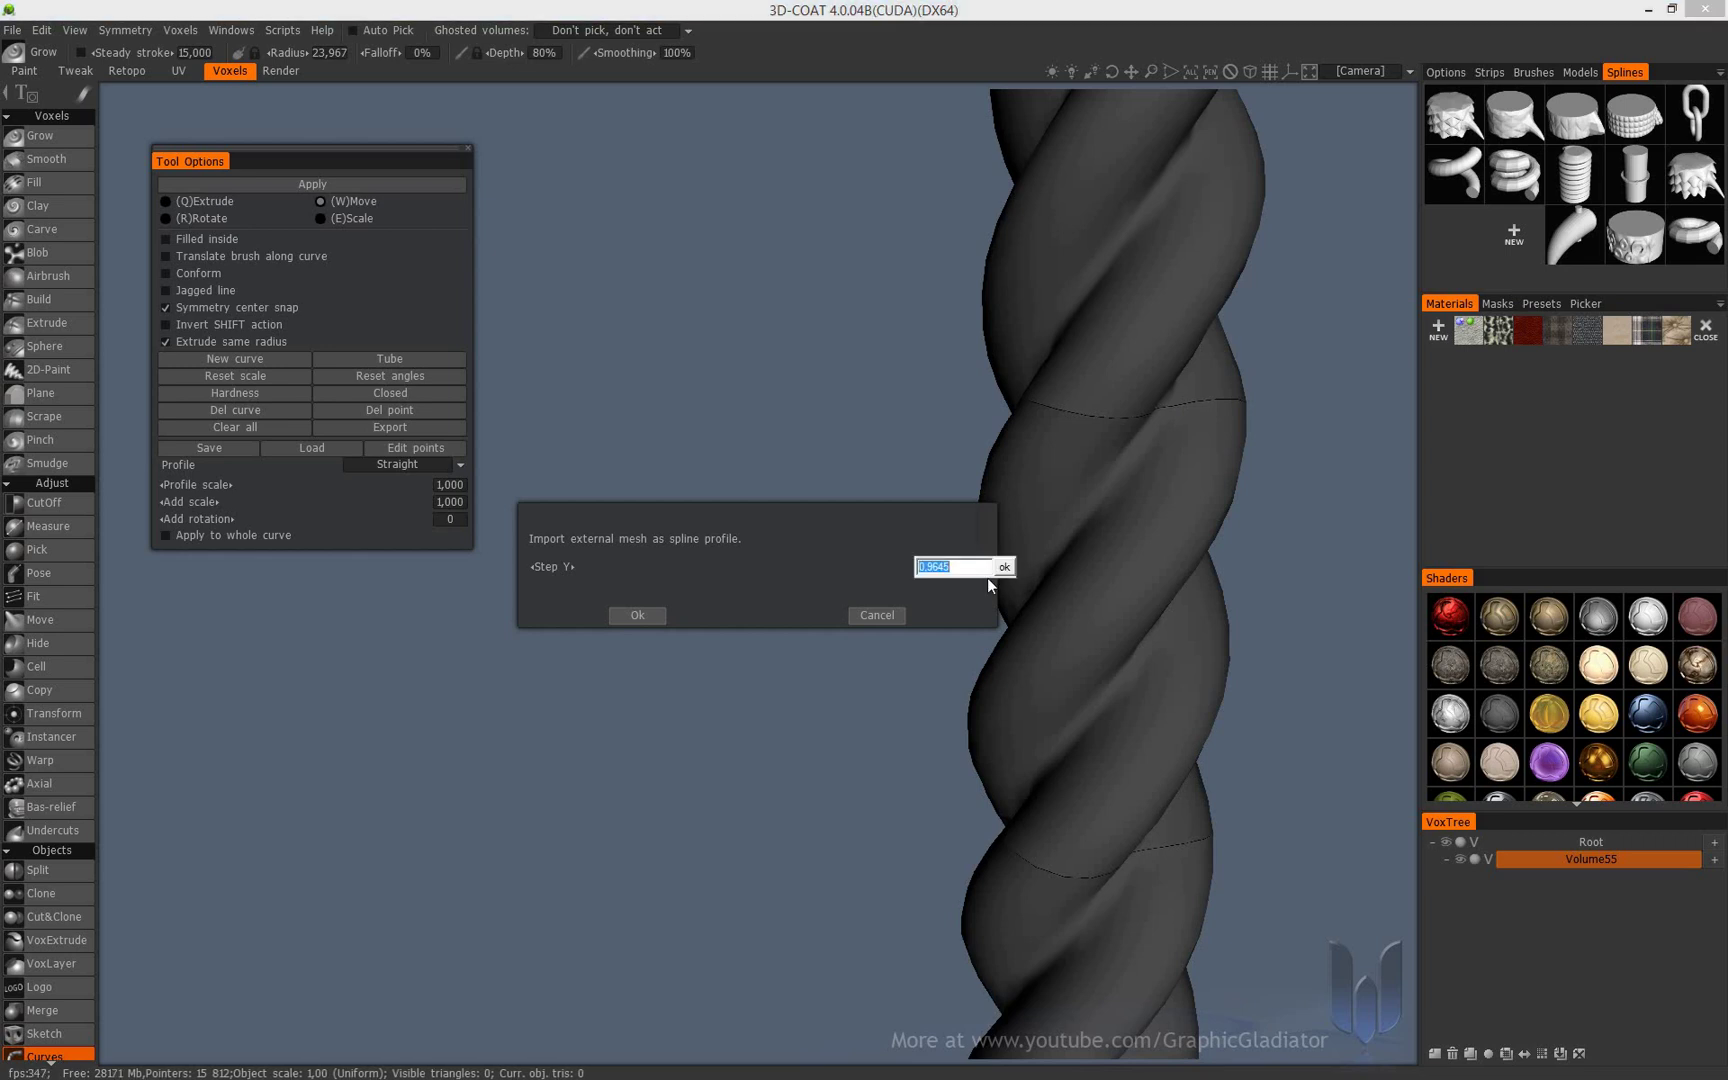
type("0,964")
left_click(1004, 567)
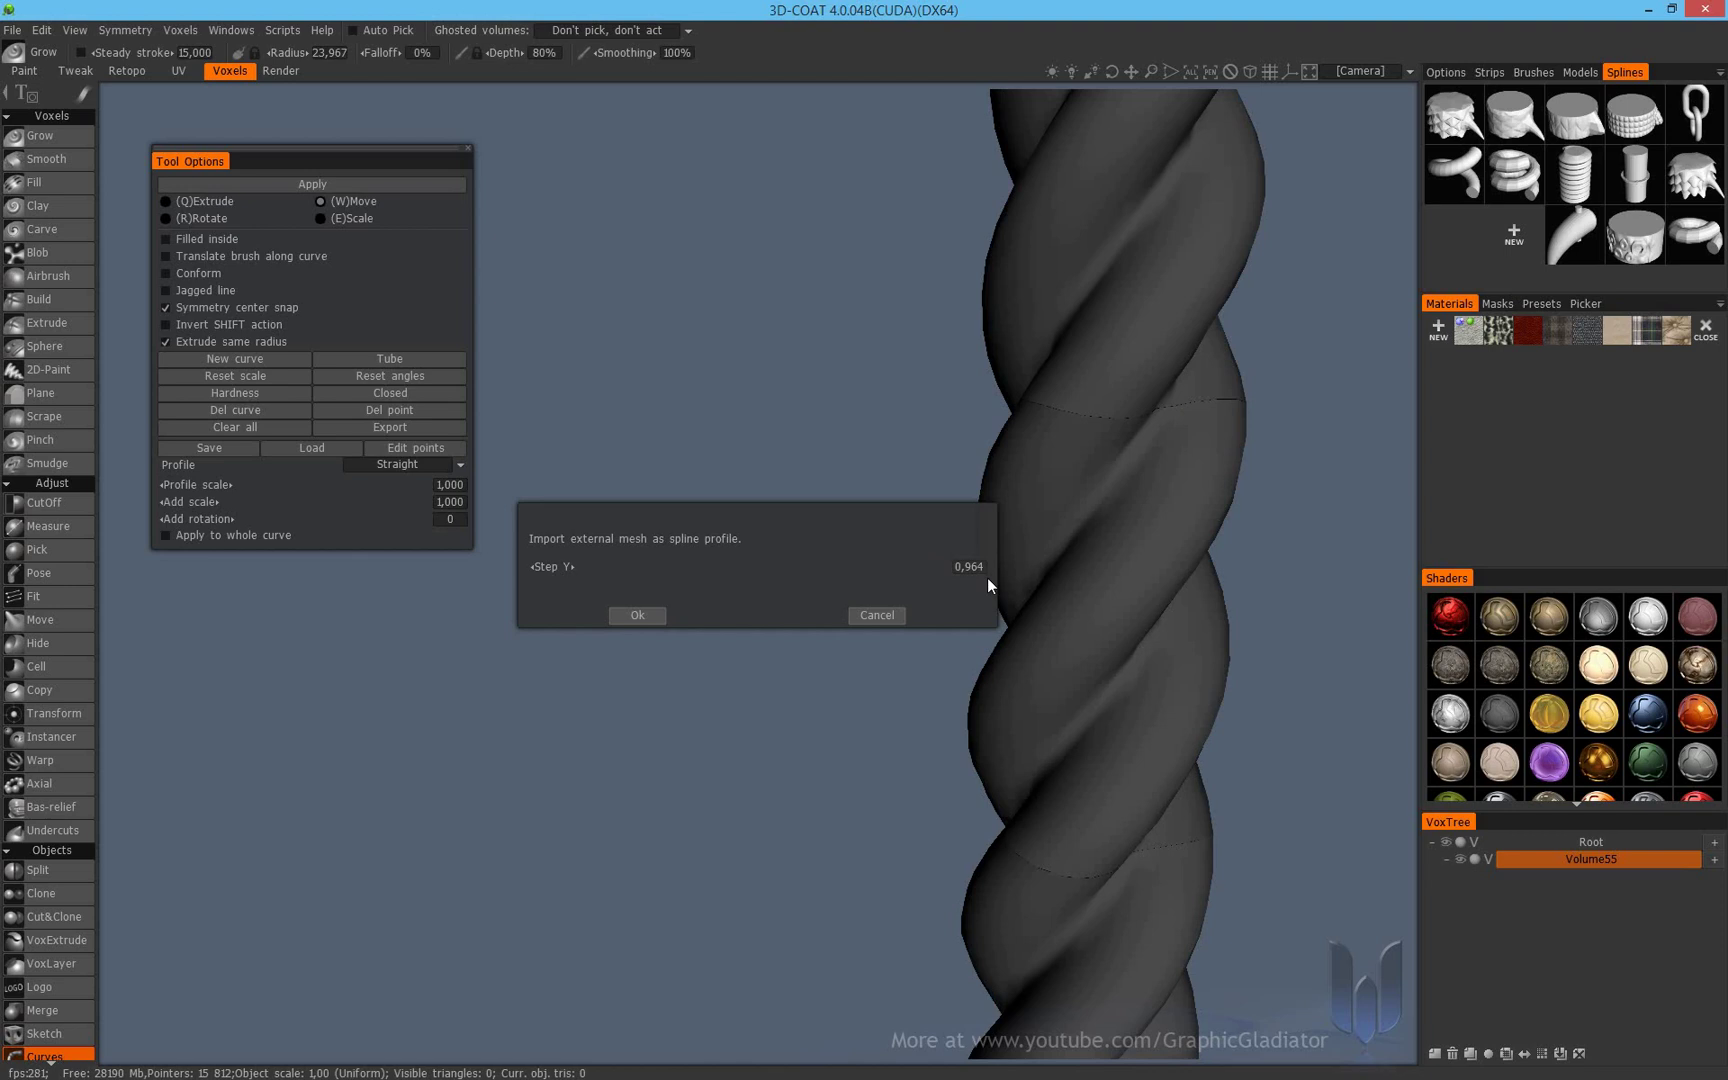
double_click(987, 568)
type("0,")
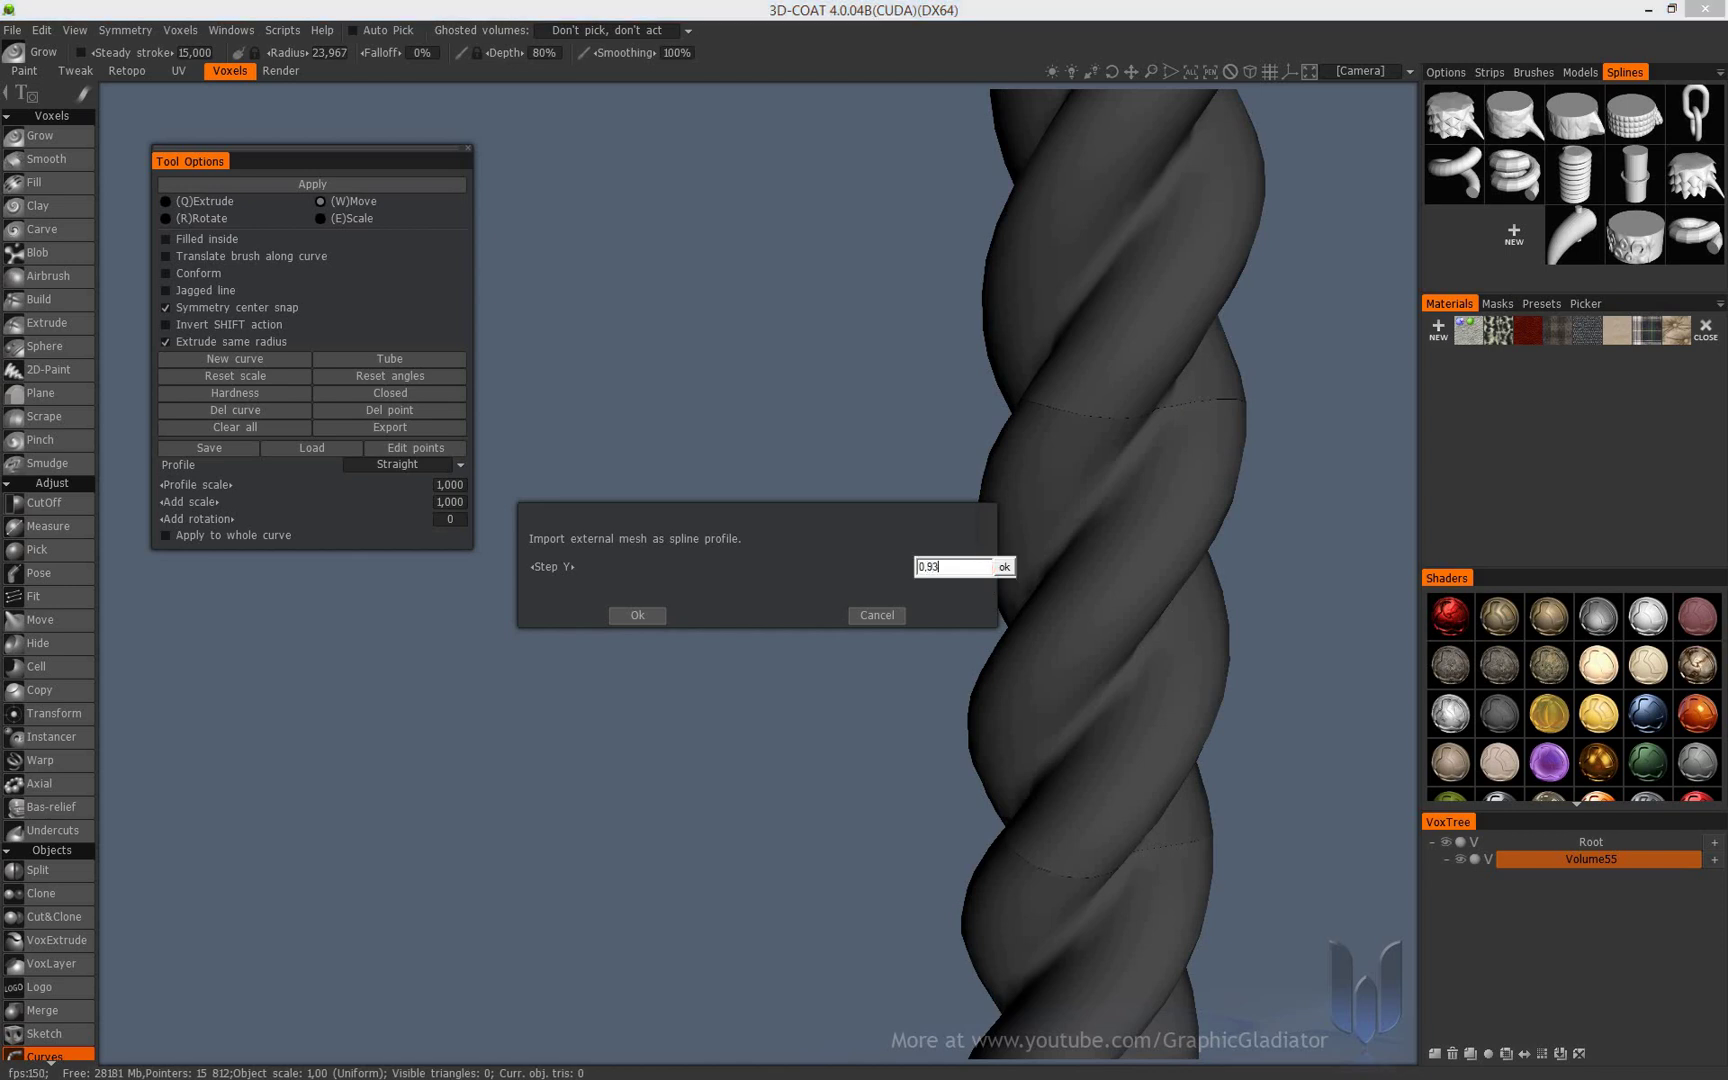
key("Return")
double_click(984, 570)
type("0")
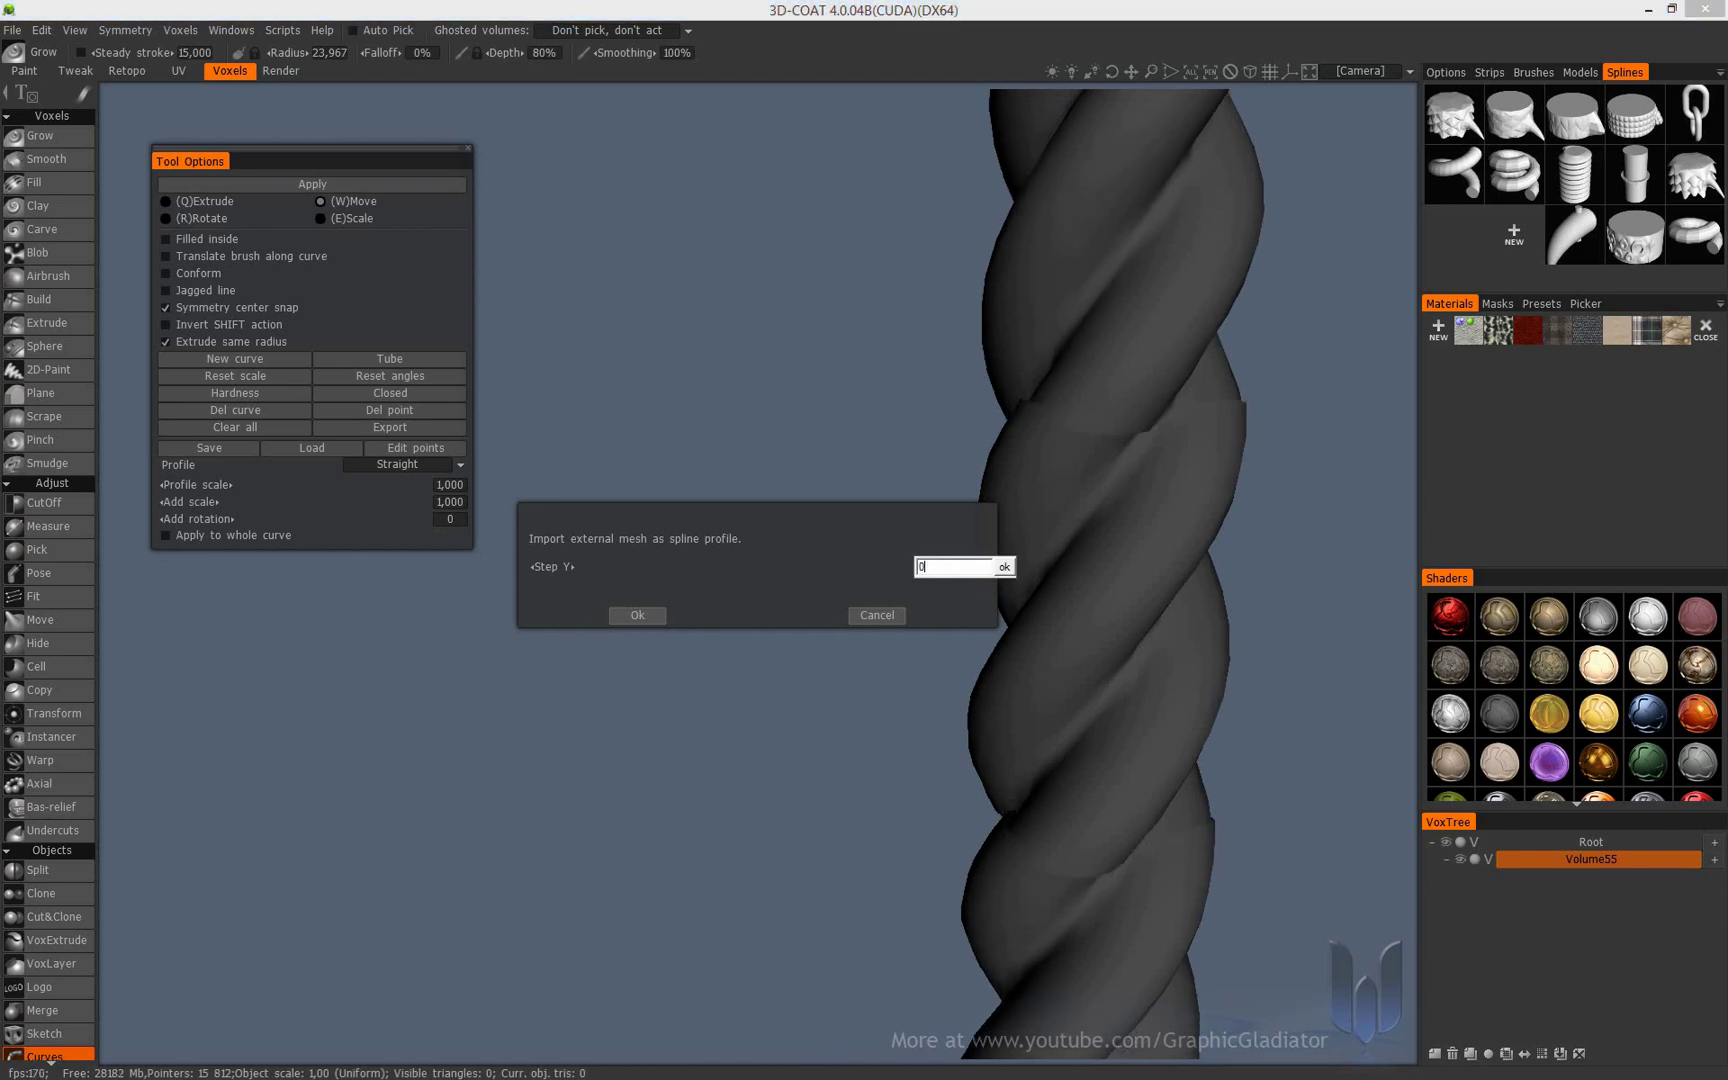
key("Return")
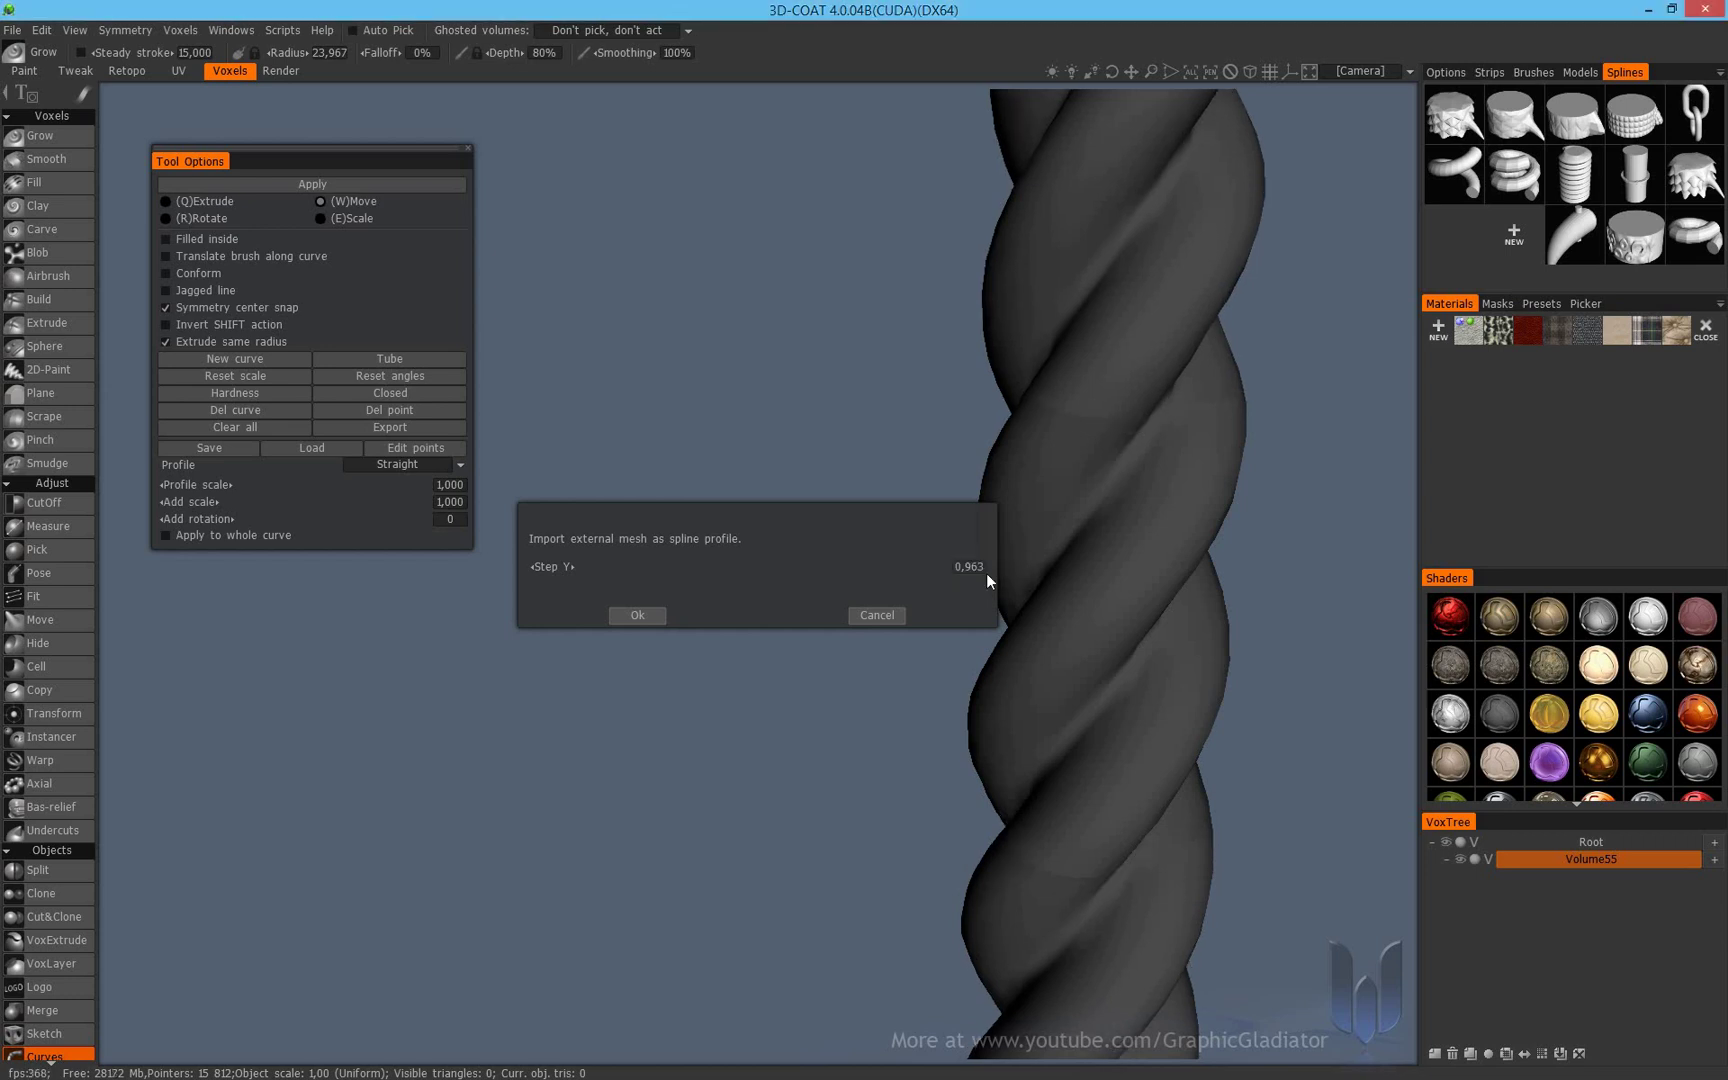
left_click(645, 616)
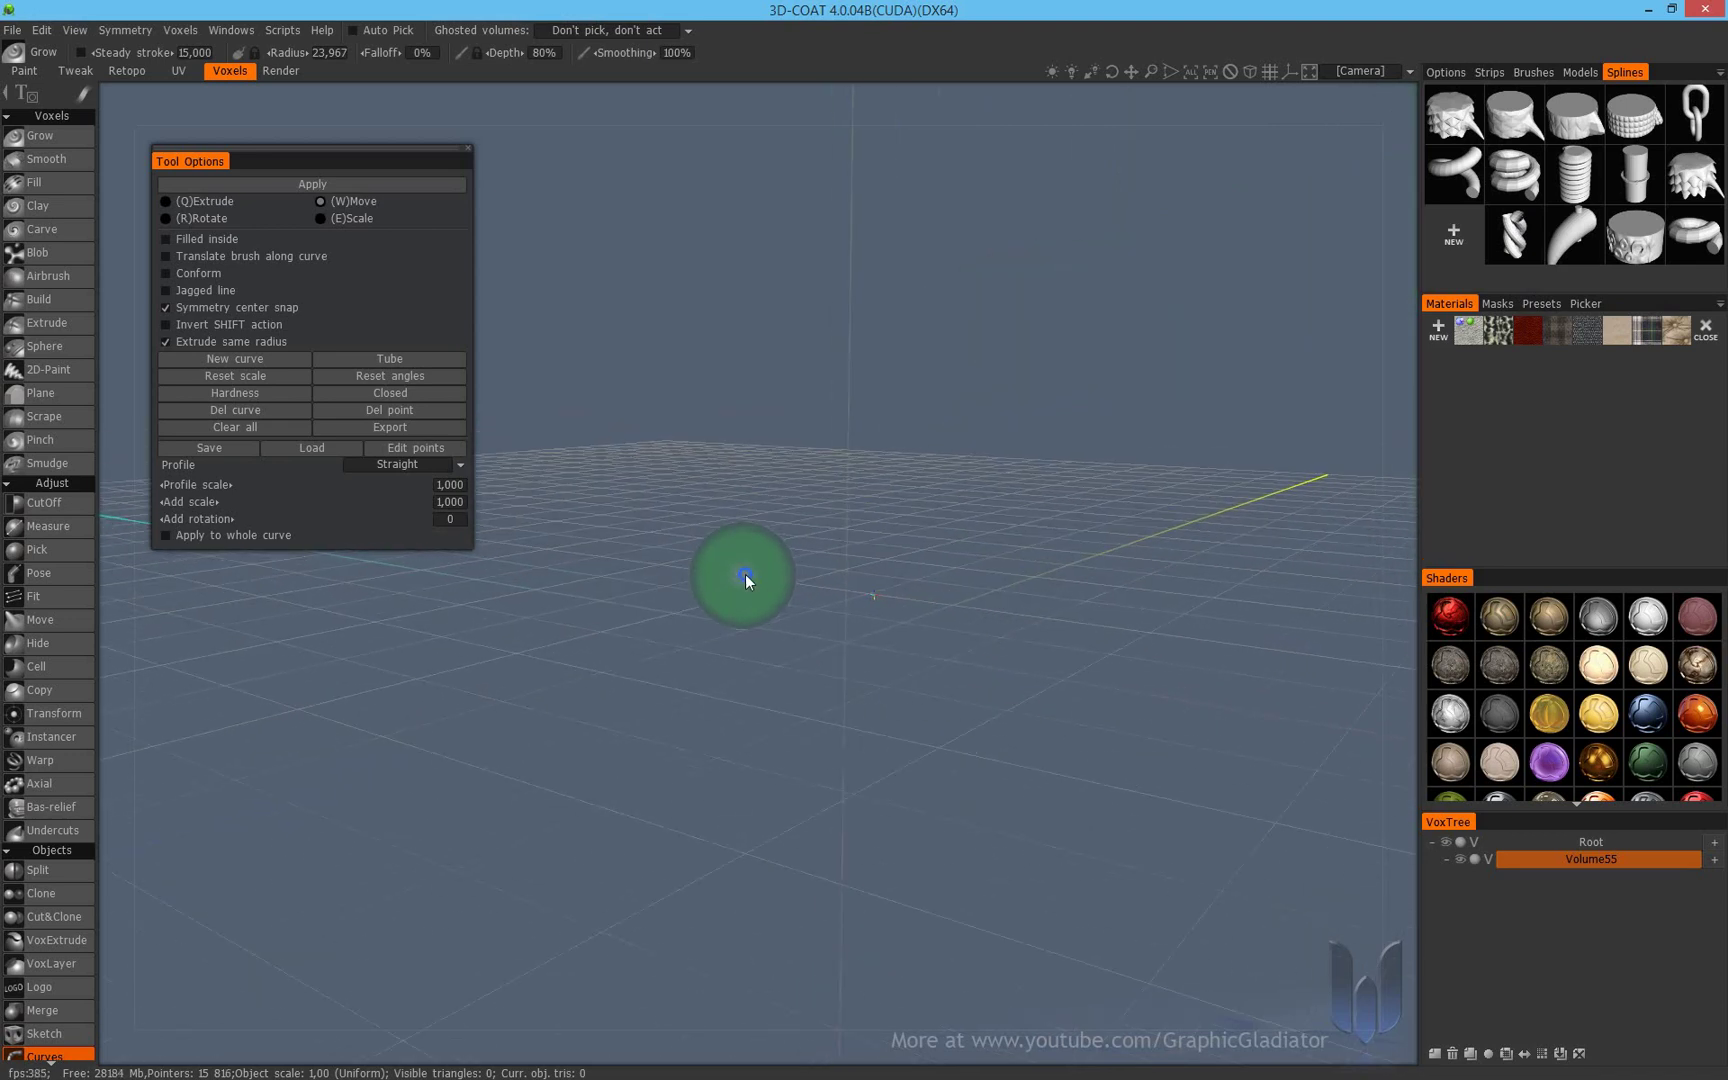
Draw a three-point curve at radius 9,991 and apply the new twisted rope profile
right_click_drag(748, 579, 721, 625)
left_click(406, 716)
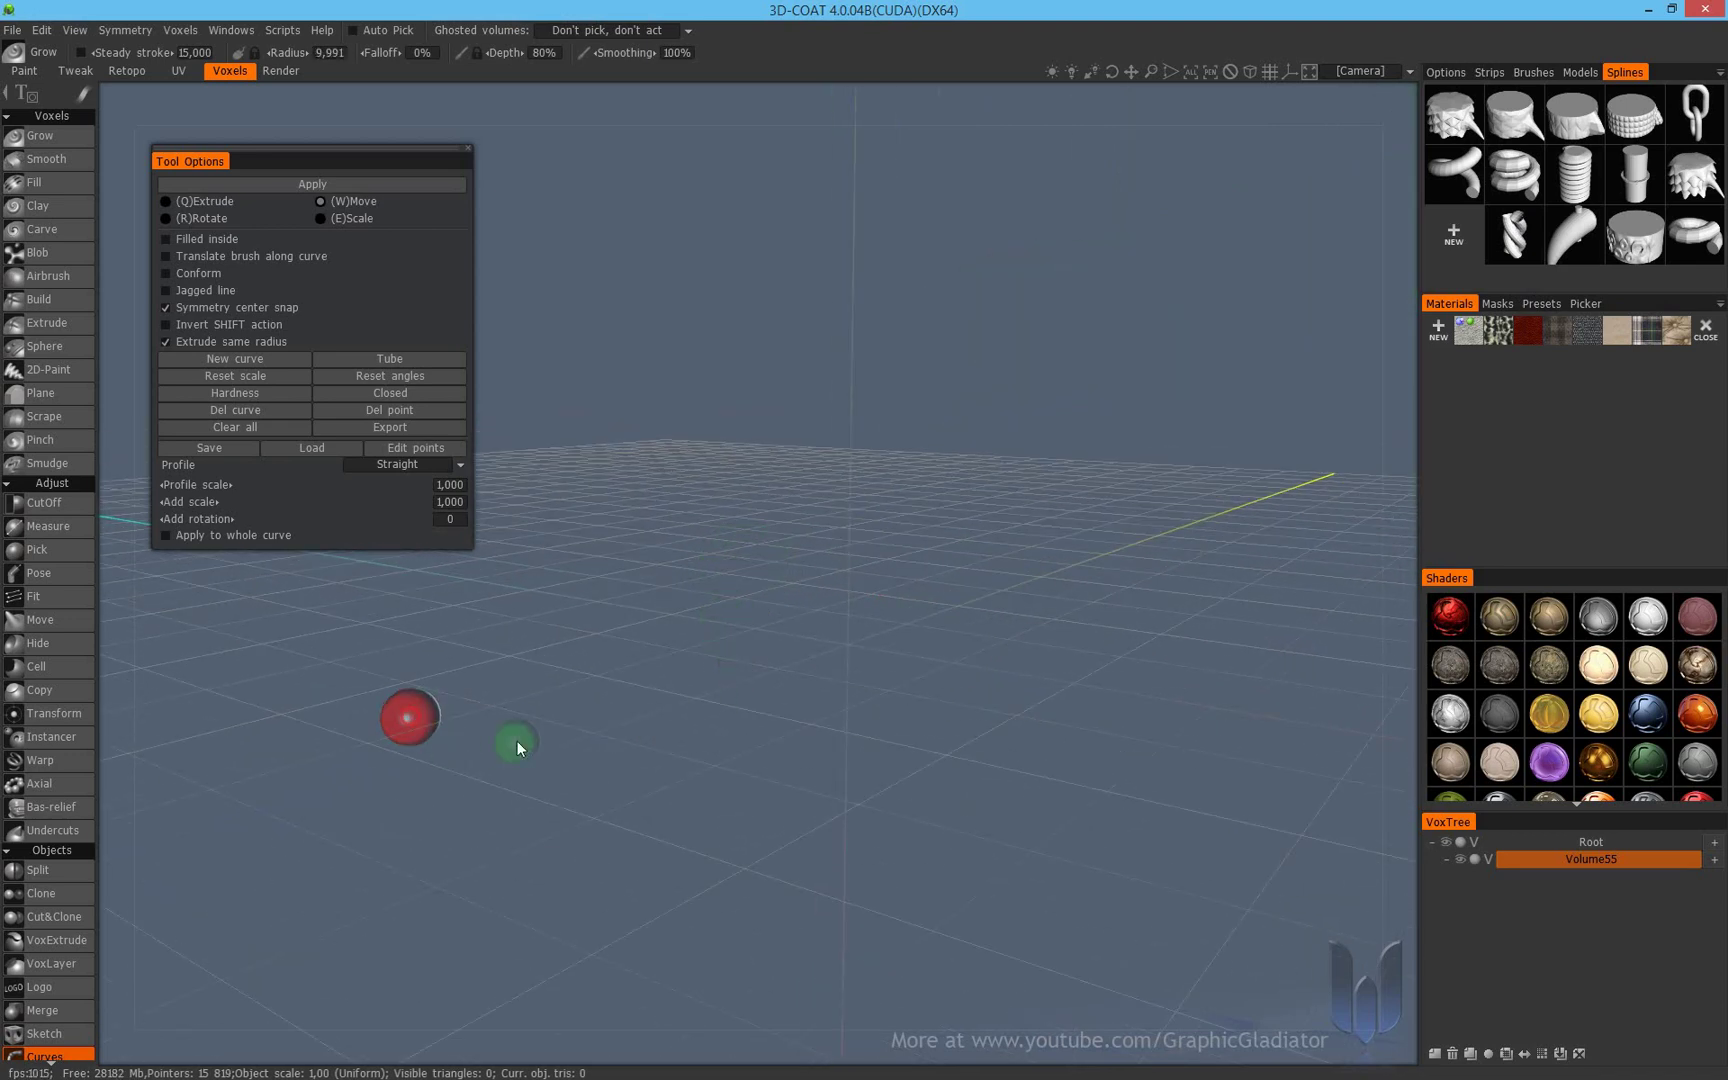
left_click(852, 790)
left_click(1162, 422)
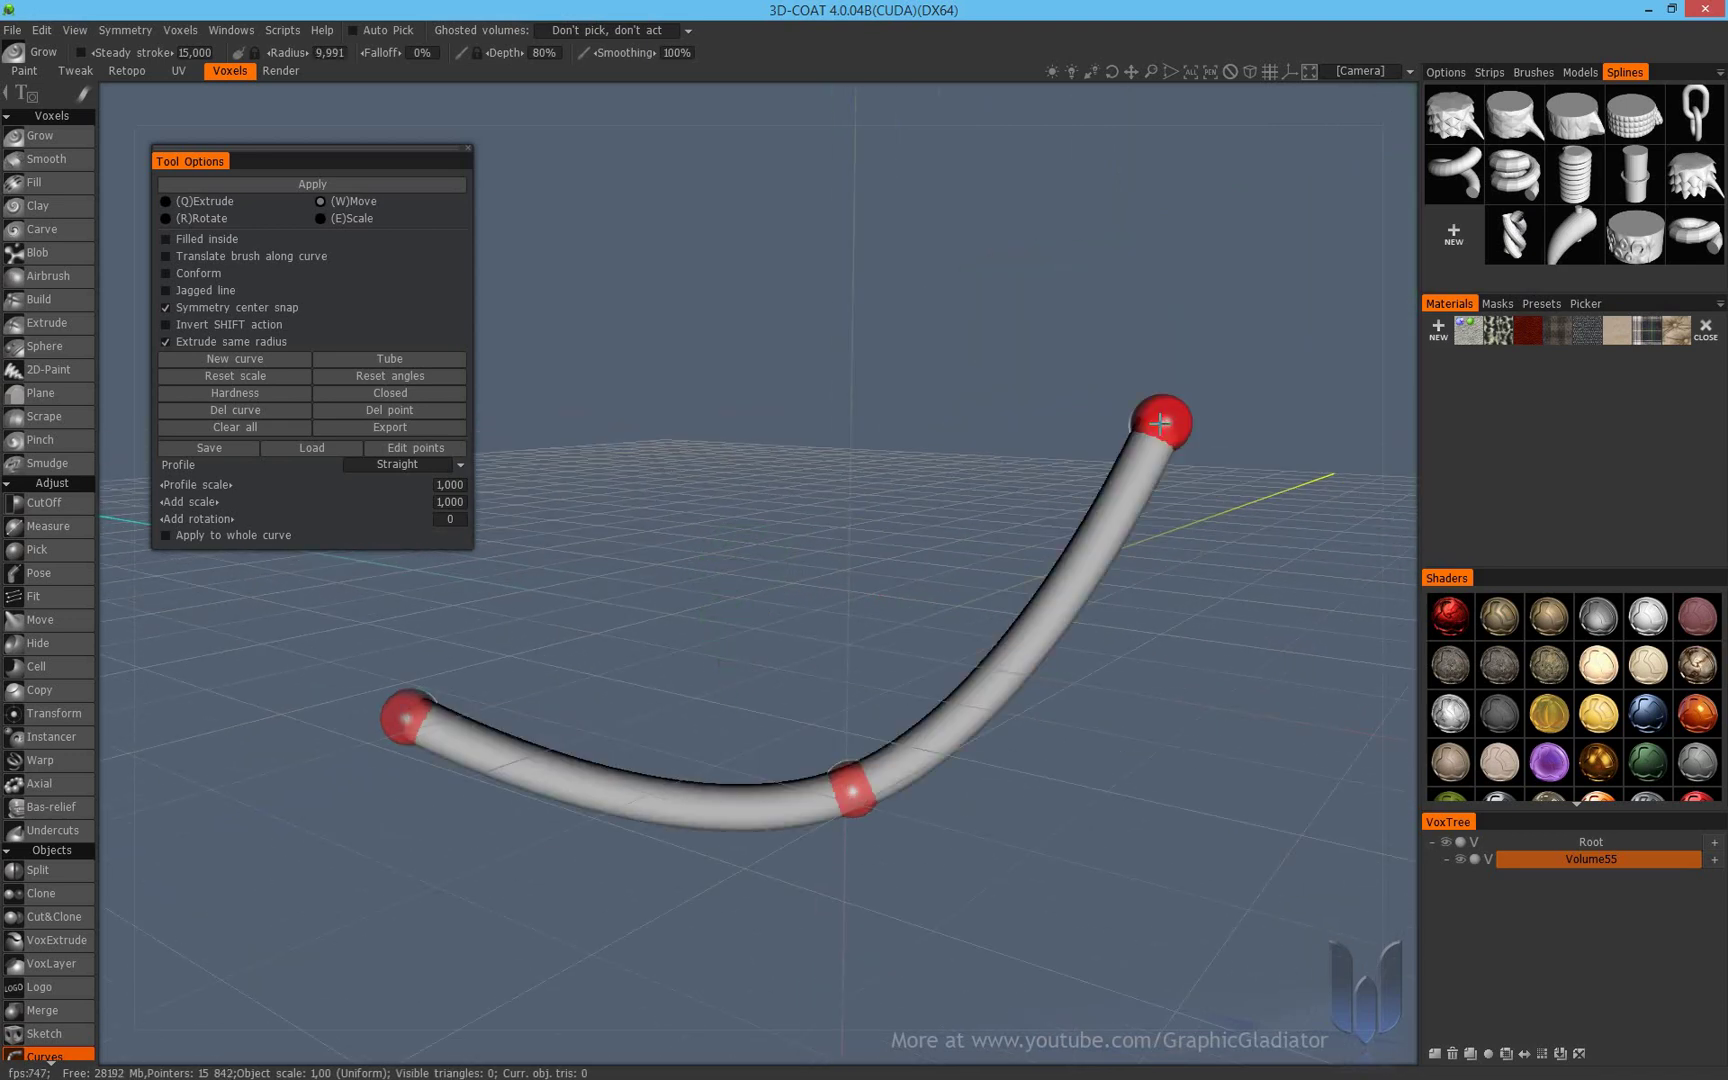
left_click(1513, 236)
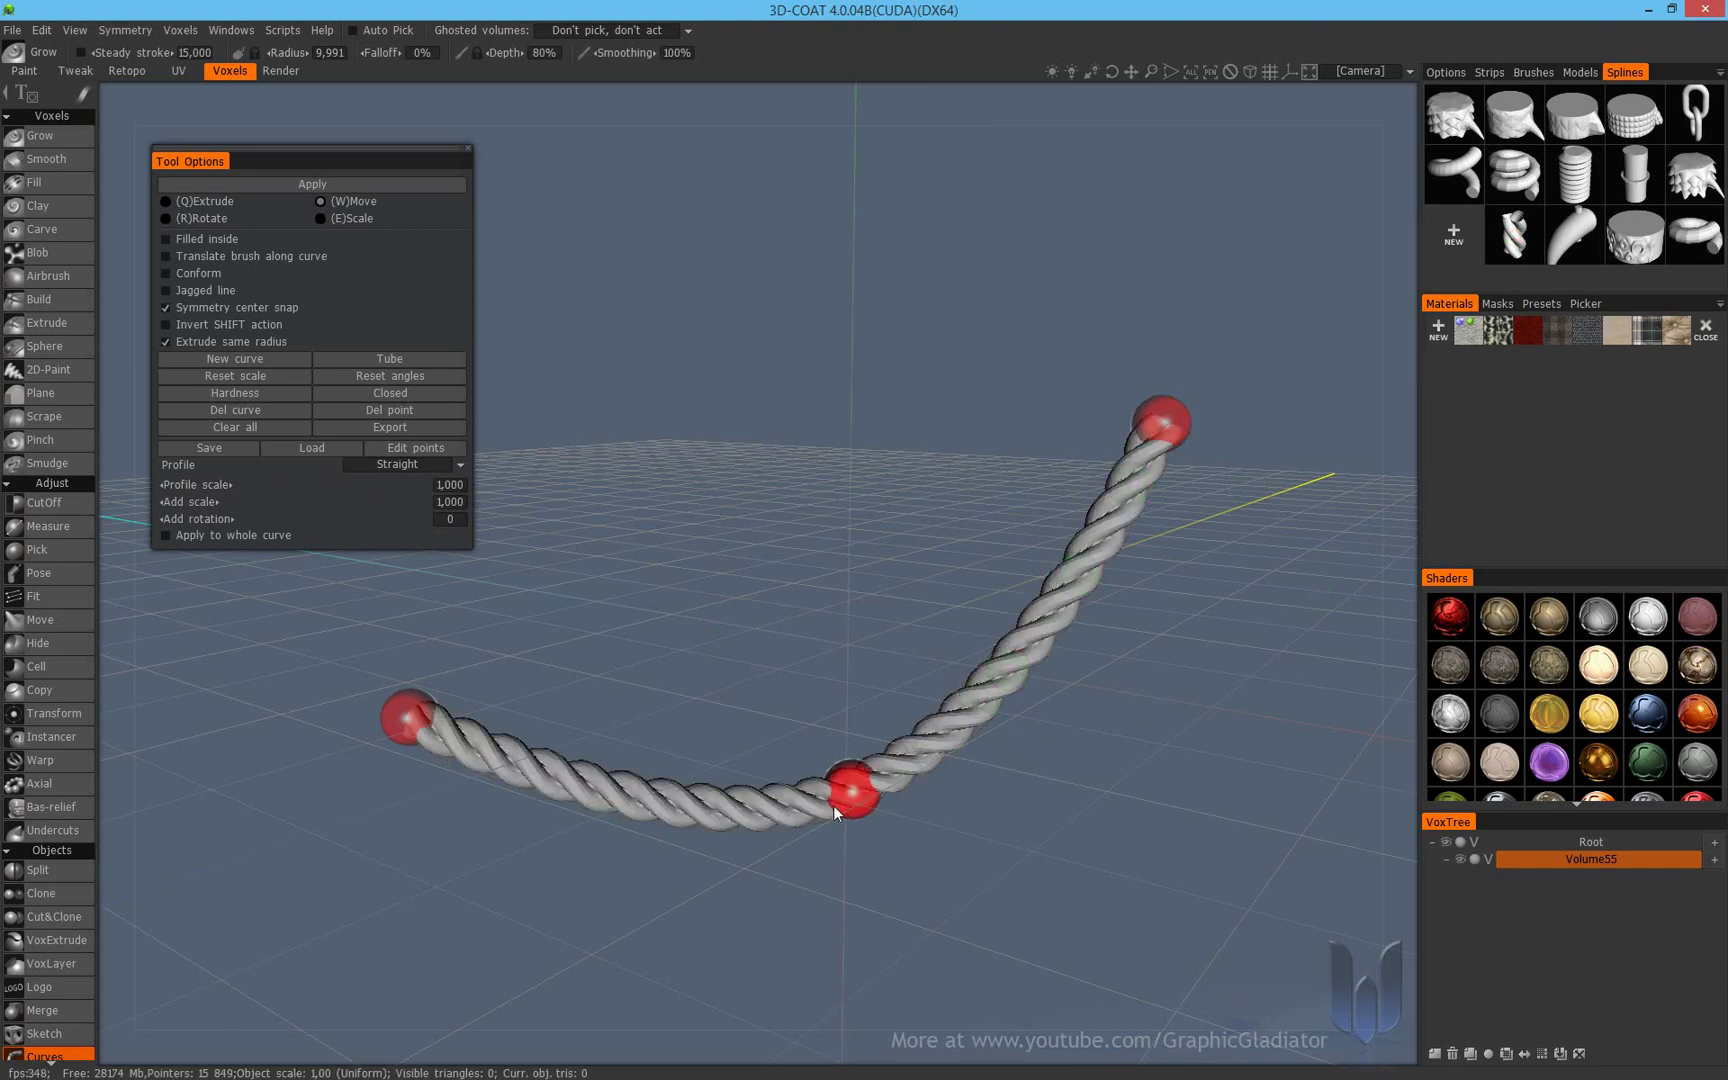
Straighten the rope by moving its middle point and thin it around the middle
right_click_drag(850, 703, 873, 773)
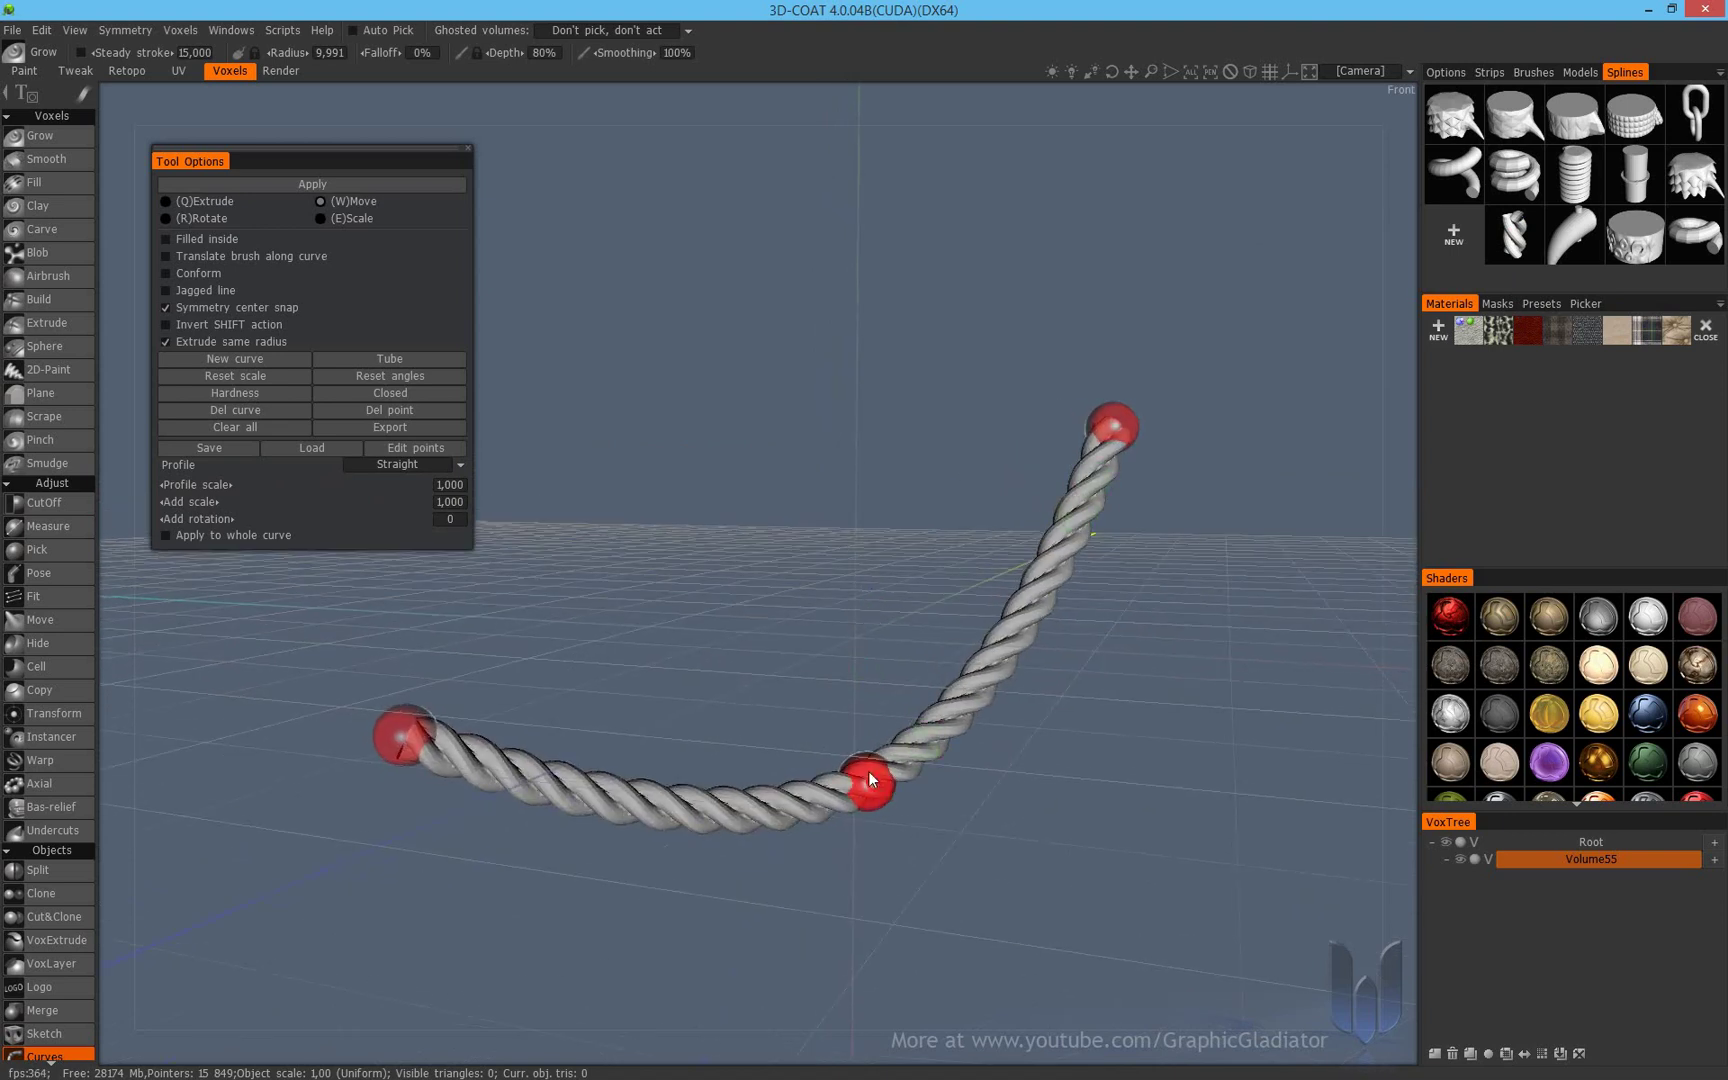
left_click_drag(868, 771, 810, 608)
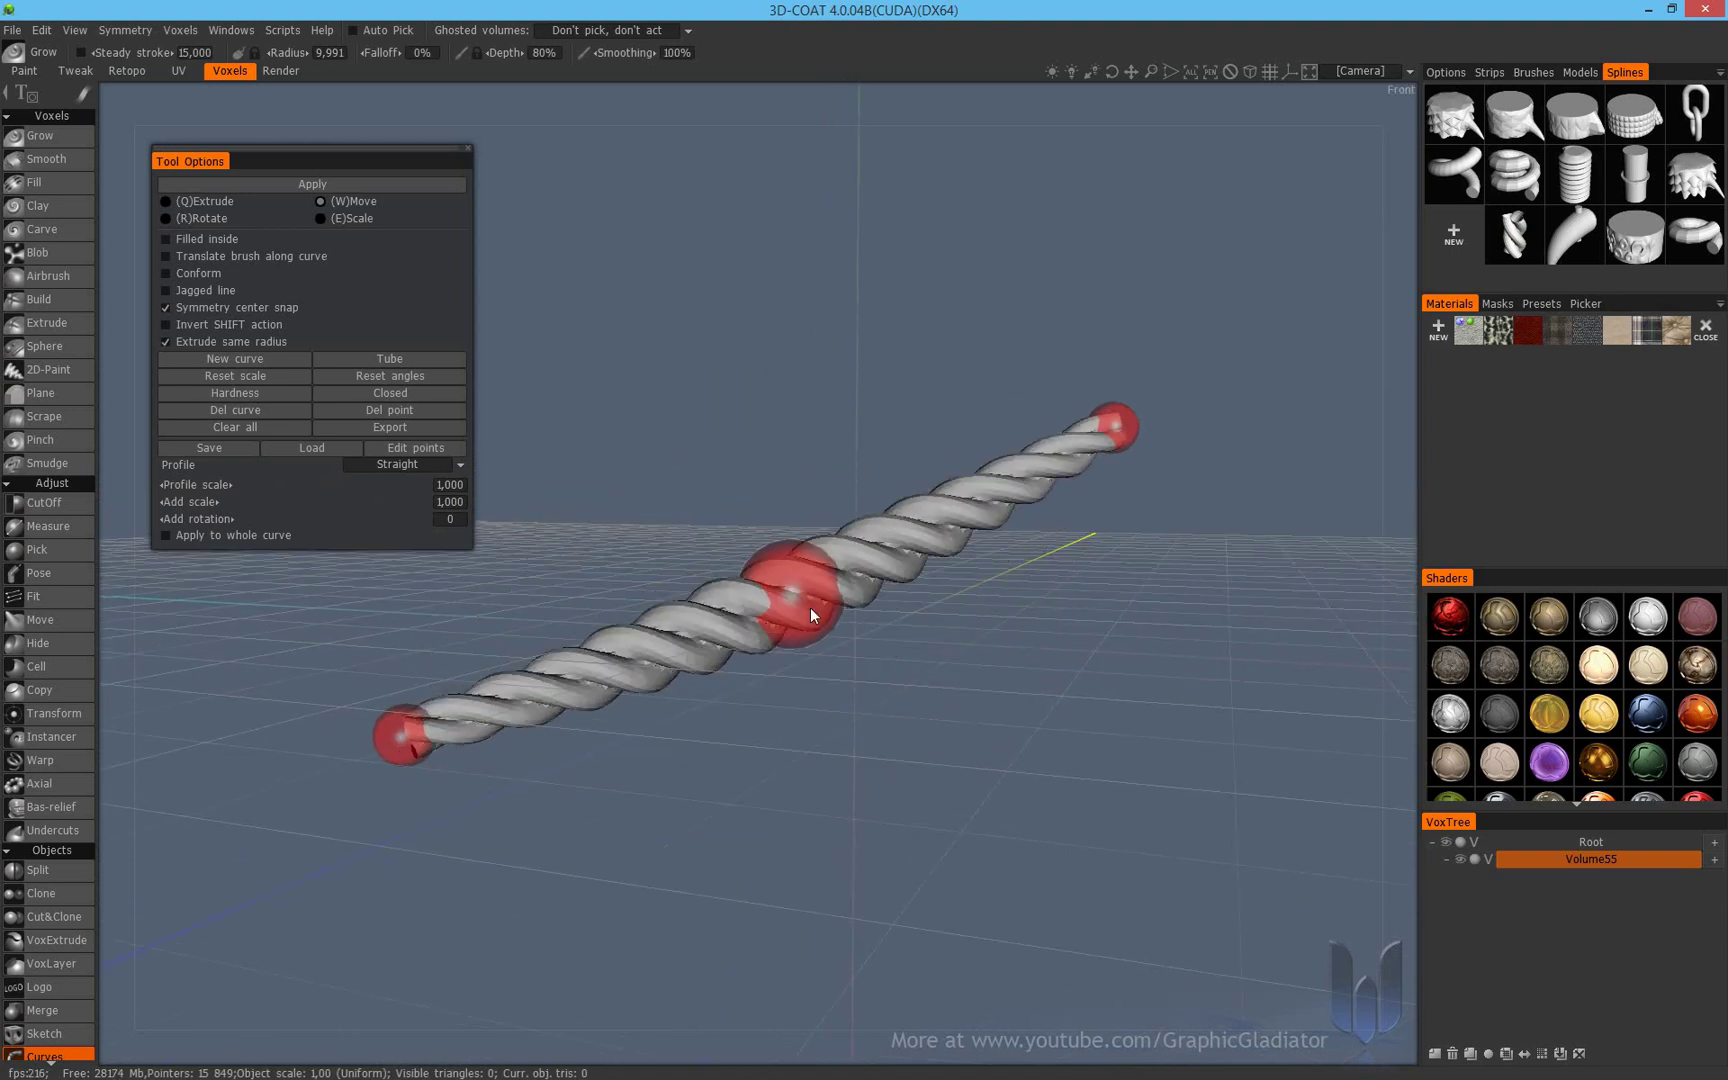
right_click_drag(810, 608, 725, 612)
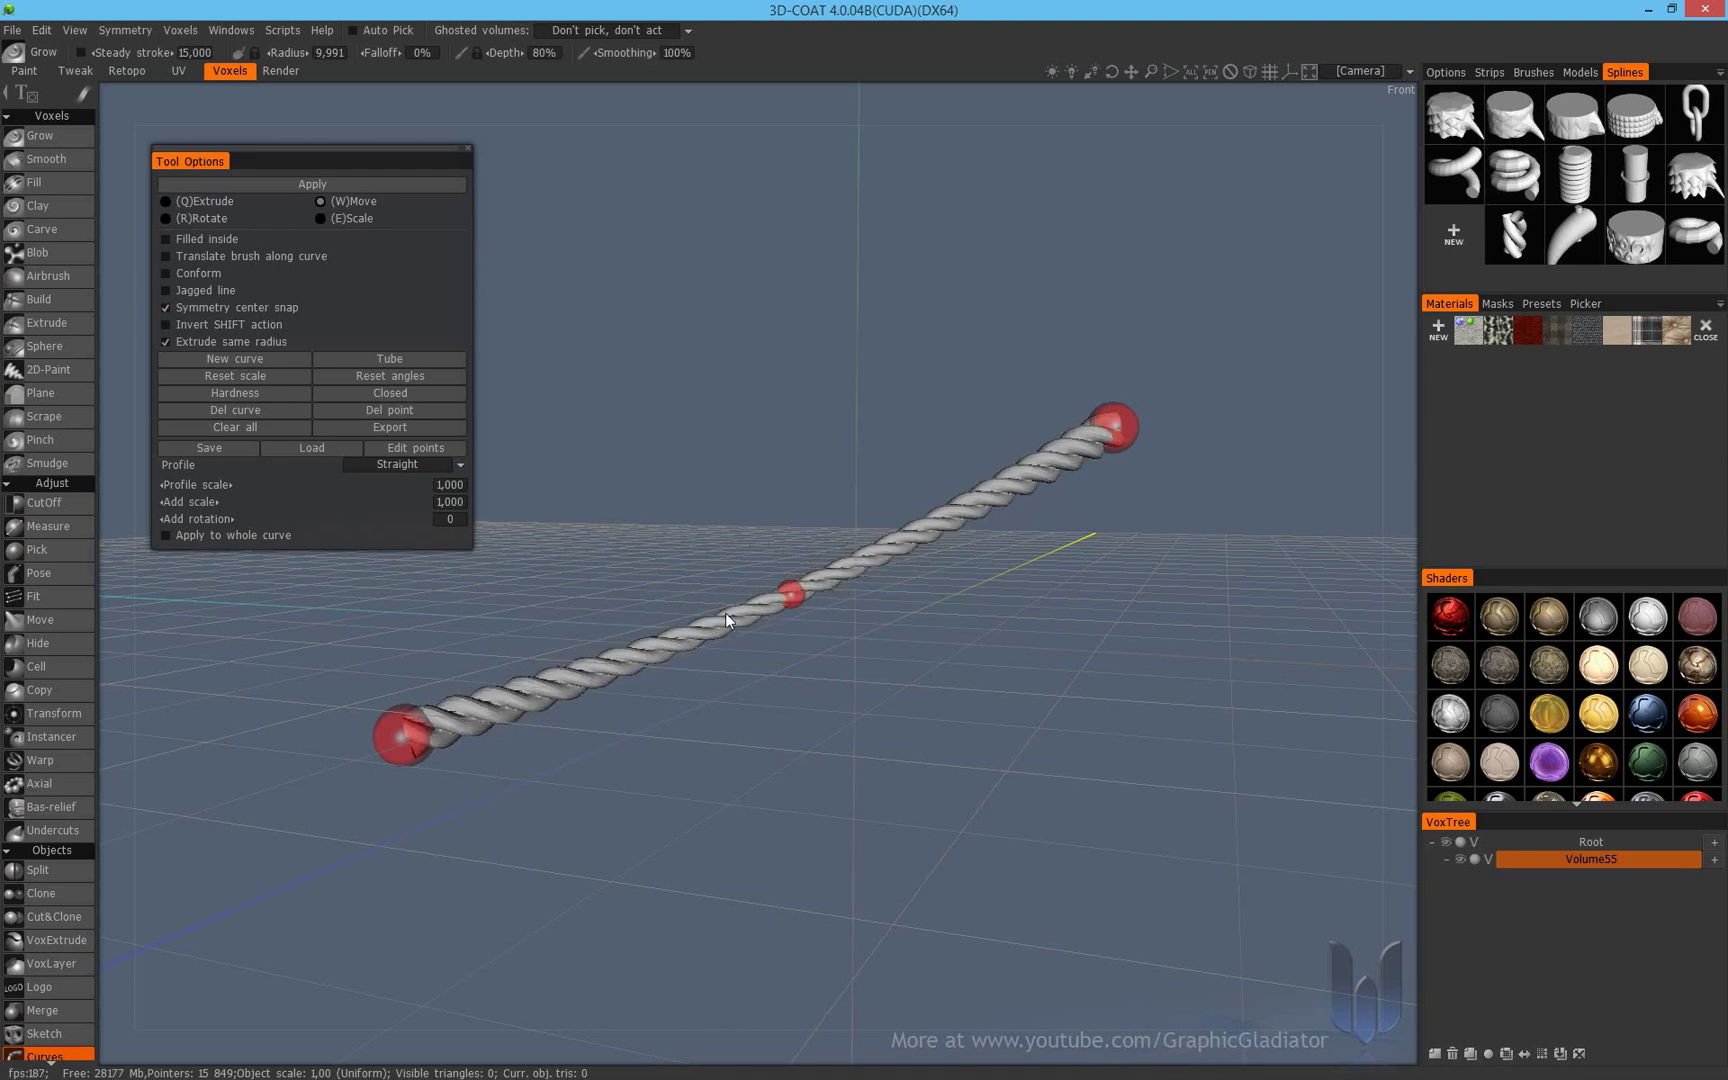
mouse_move(910, 656)
right_mouse_down()
mouse_move(1035, 624)
mouse_move(836, 664)
mouse_move(941, 652)
right_mouse_up()
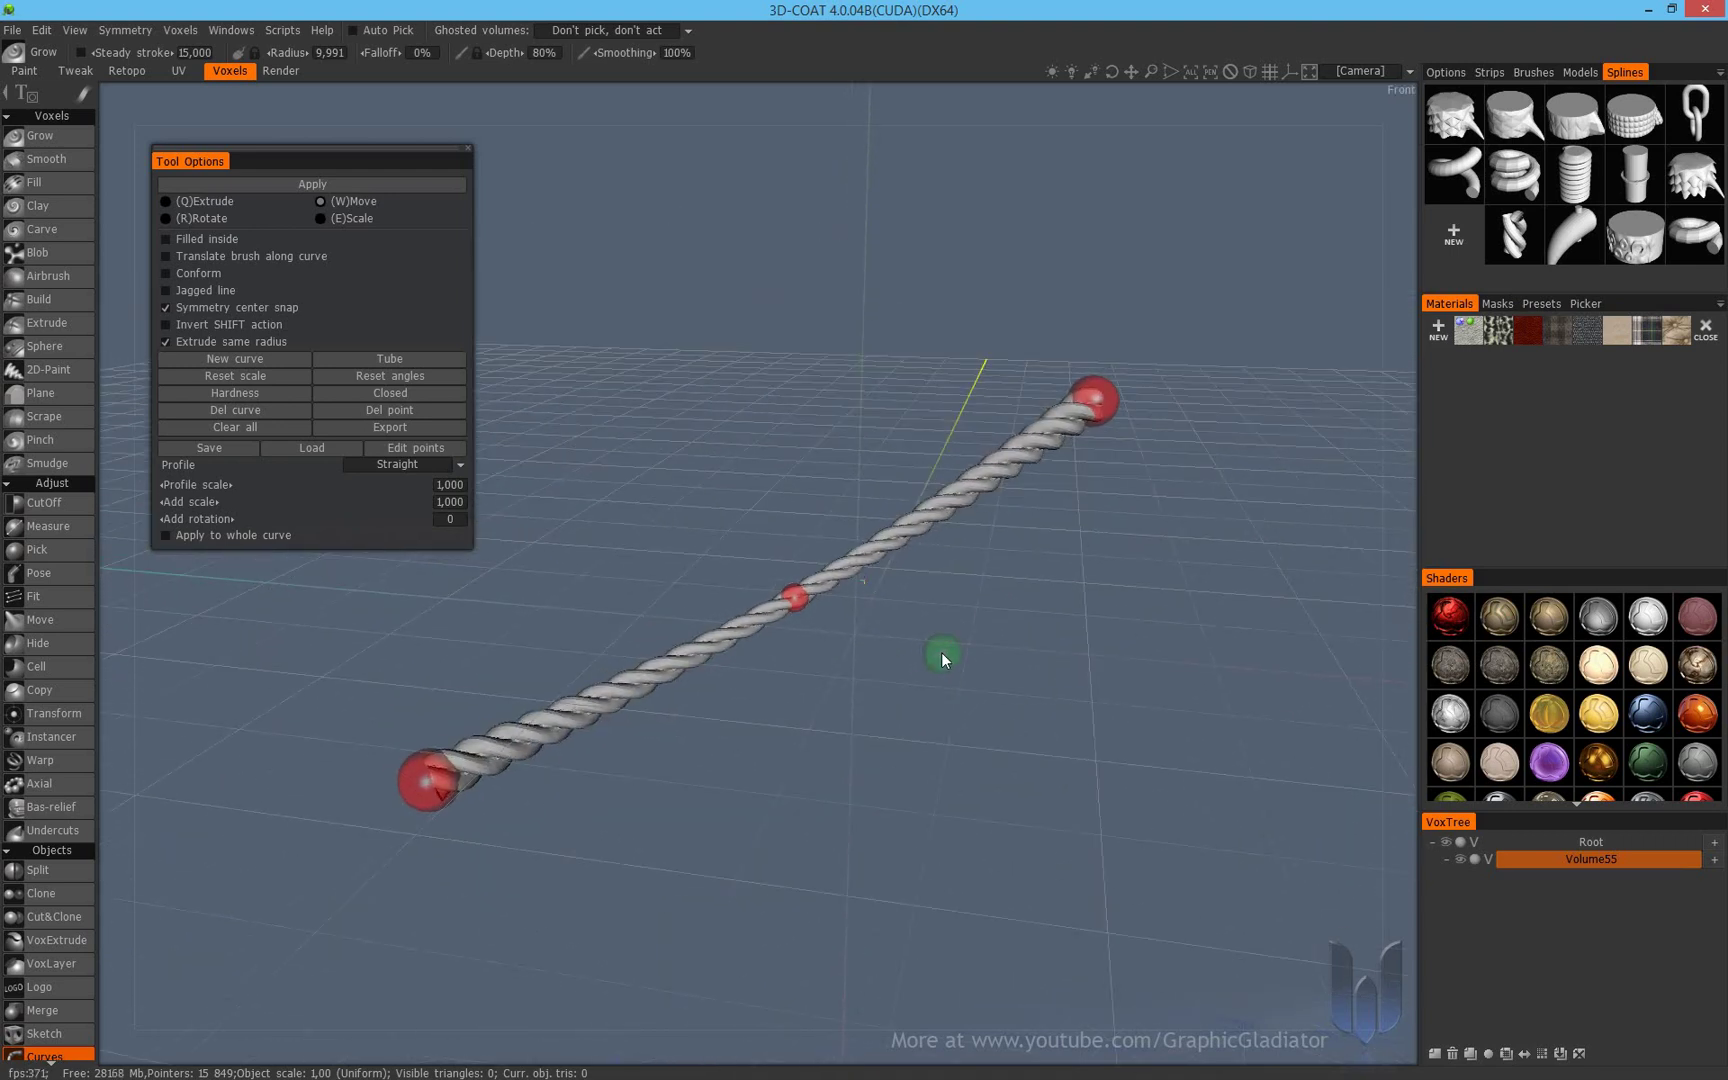